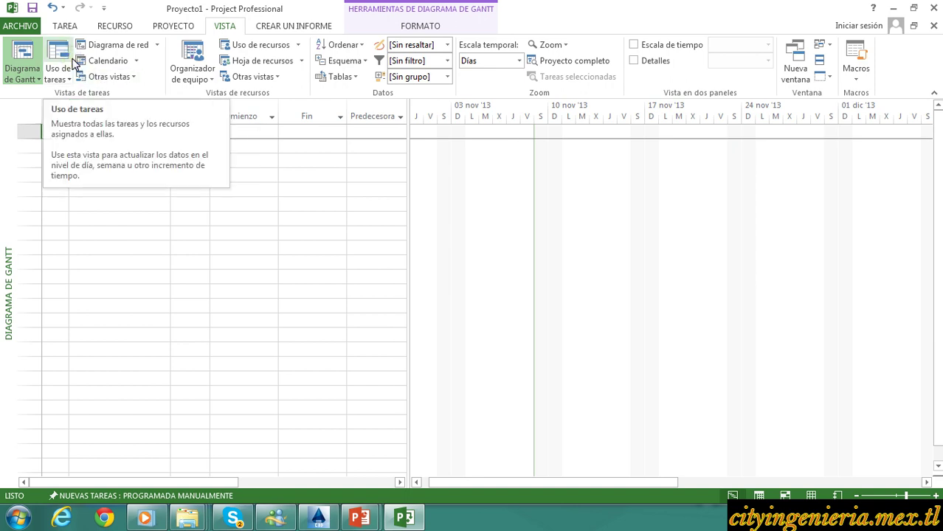
# Step: Set the Office theme to Gris claro in the general Project options and accept the change
pyautogui.click(19, 26)
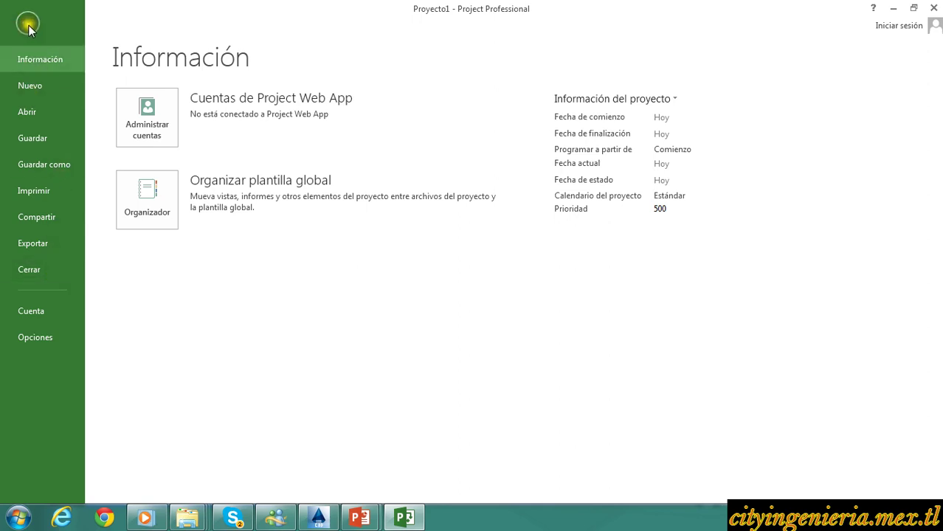
pyautogui.click(28, 26)
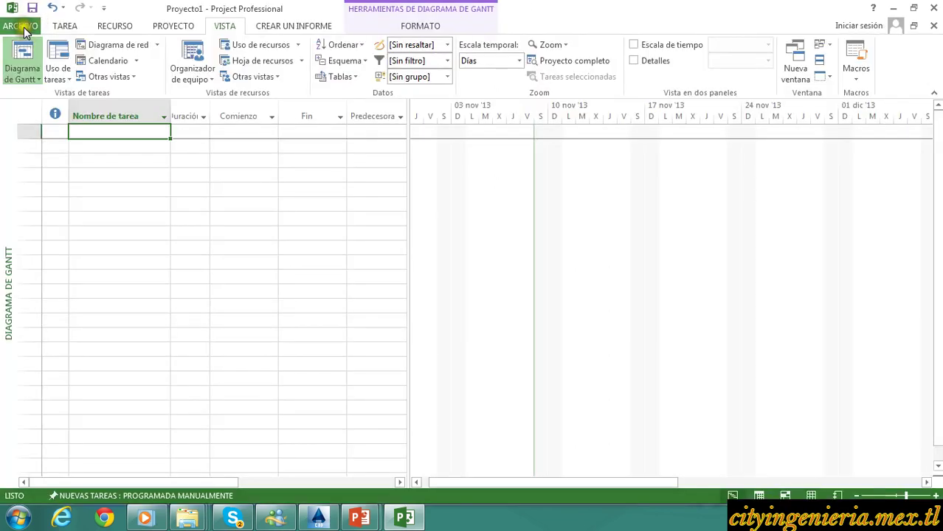
pyautogui.click(24, 28)
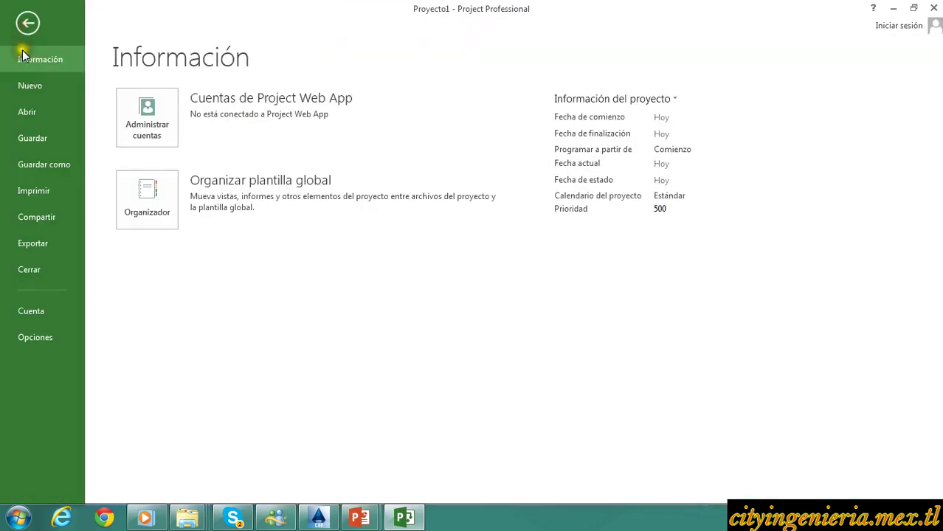
pyautogui.click(37, 337)
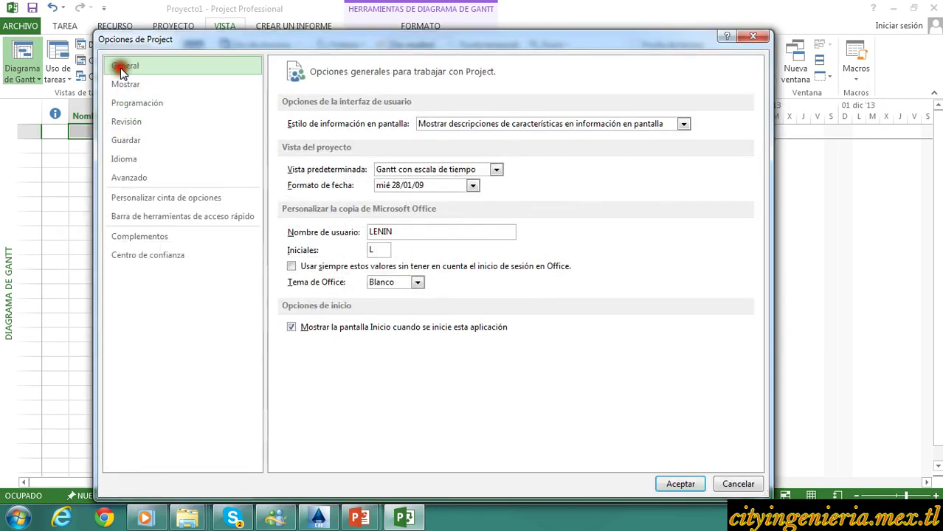
pyautogui.moveTo(360, 45); pyautogui.dragTo(361, 109)
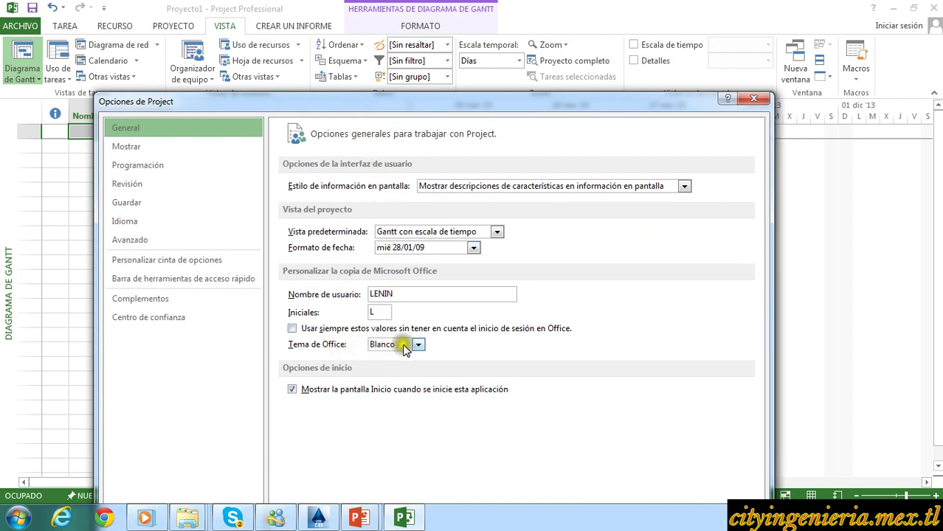
pyautogui.click(418, 345)
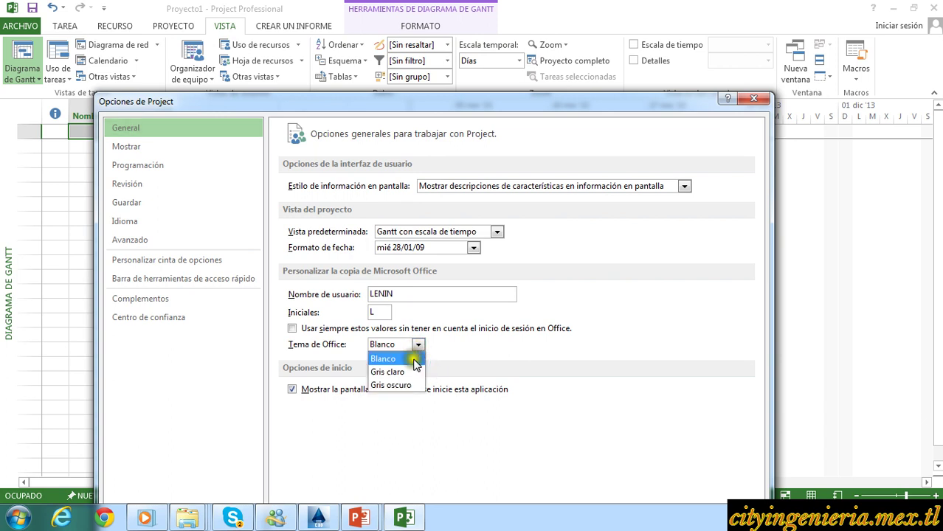
pyautogui.click(404, 372)
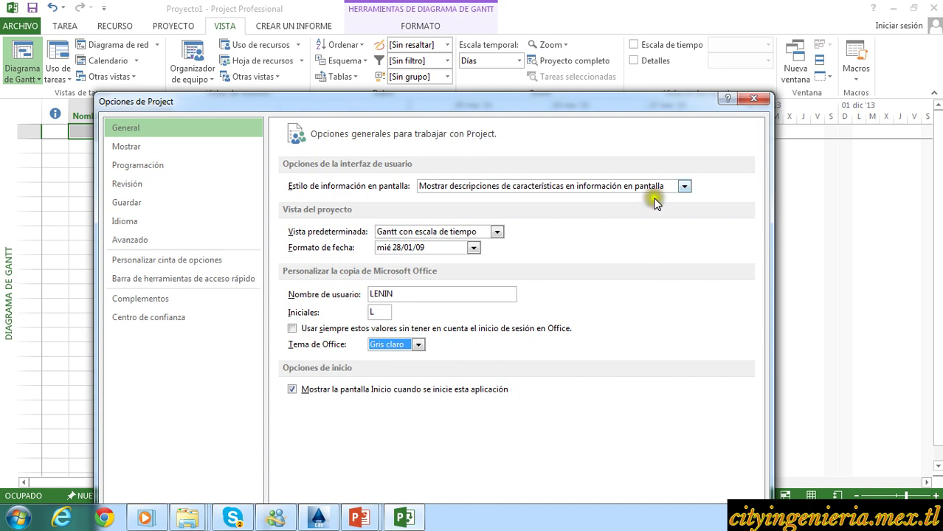
pyautogui.moveTo(584, 102); pyautogui.dragTo(557, 28)
pyautogui.click(645, 467)
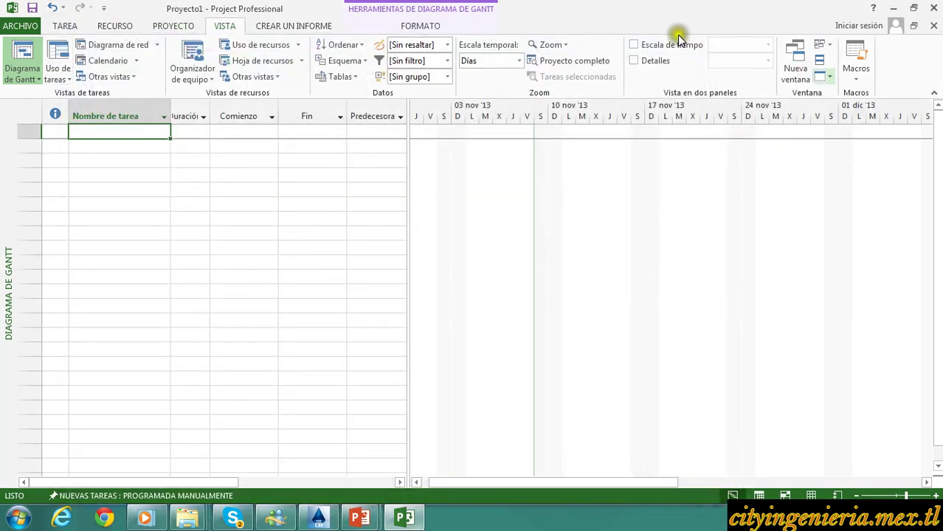
# Step: Change the Office theme to Gris oscuro in the general Project options and apply it
pyautogui.click(20, 26)
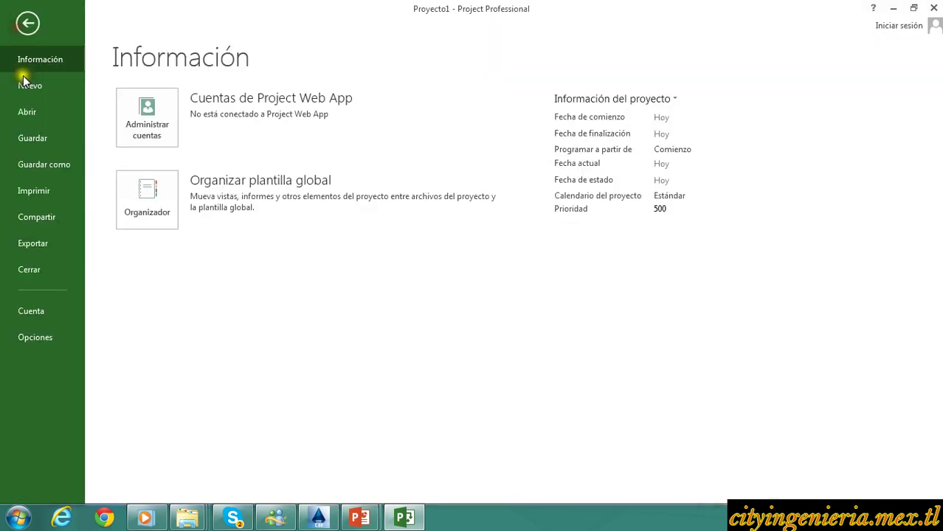
pyautogui.click(36, 337)
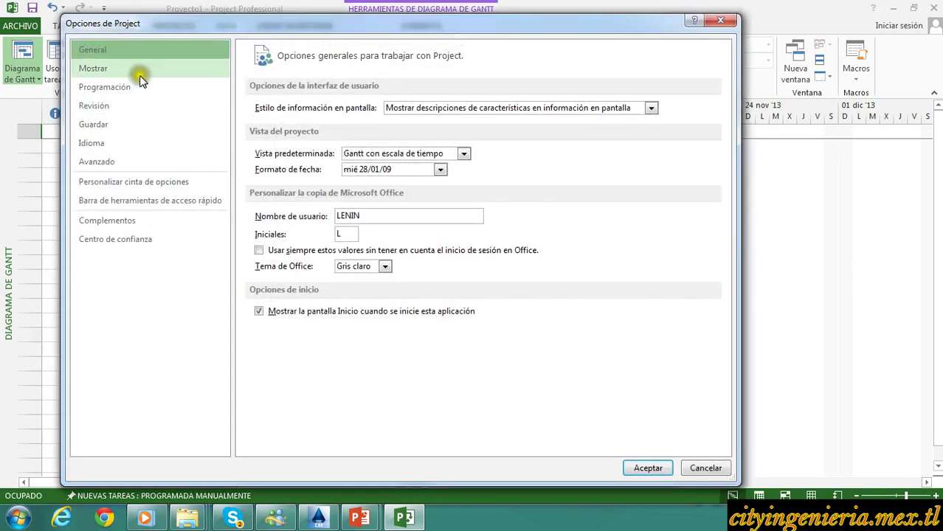
pyautogui.click(386, 267)
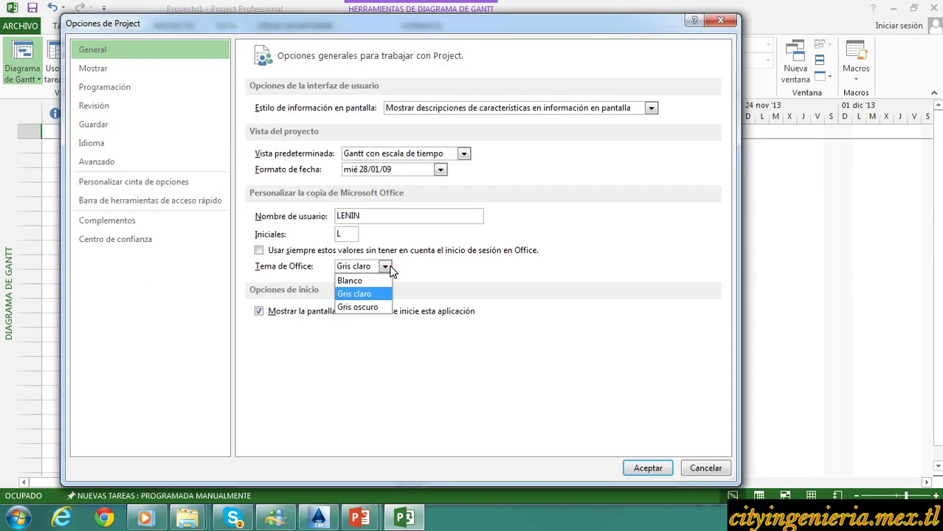
pyautogui.click(369, 307)
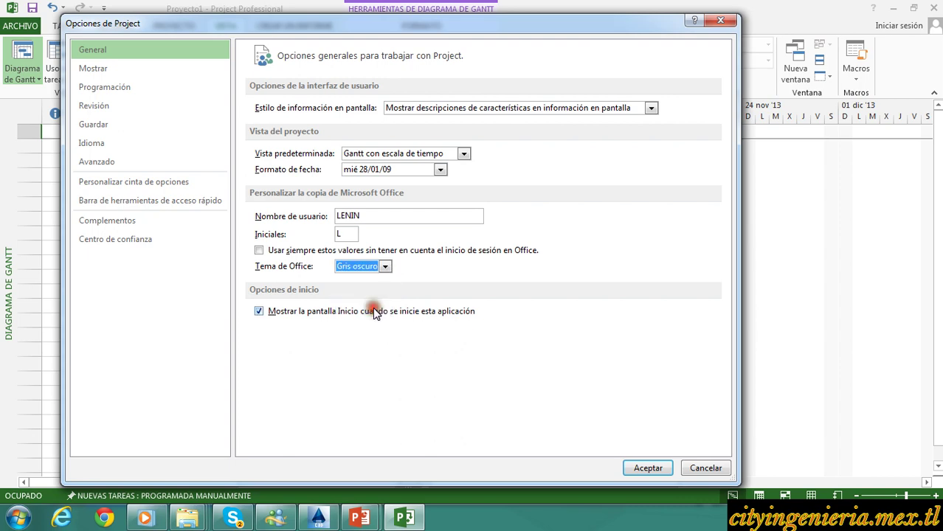
pyautogui.click(633, 465)
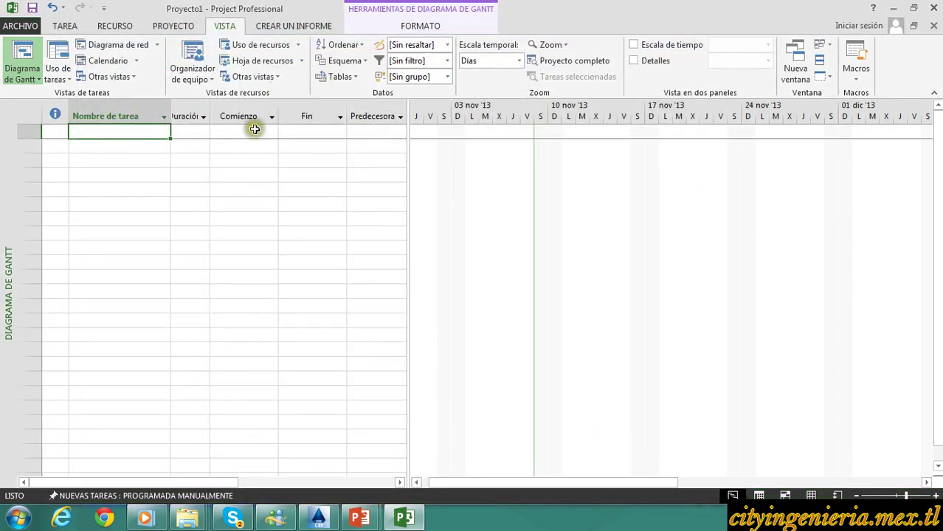
# Step: Switch the Office theme back to Gris claro in the general Project options and apply it
pyautogui.click(13, 31)
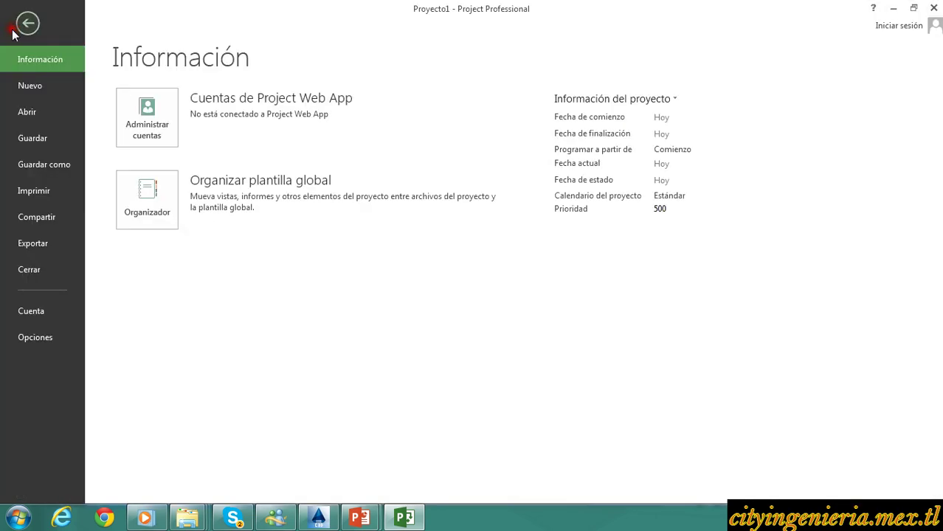
pyautogui.click(35, 337)
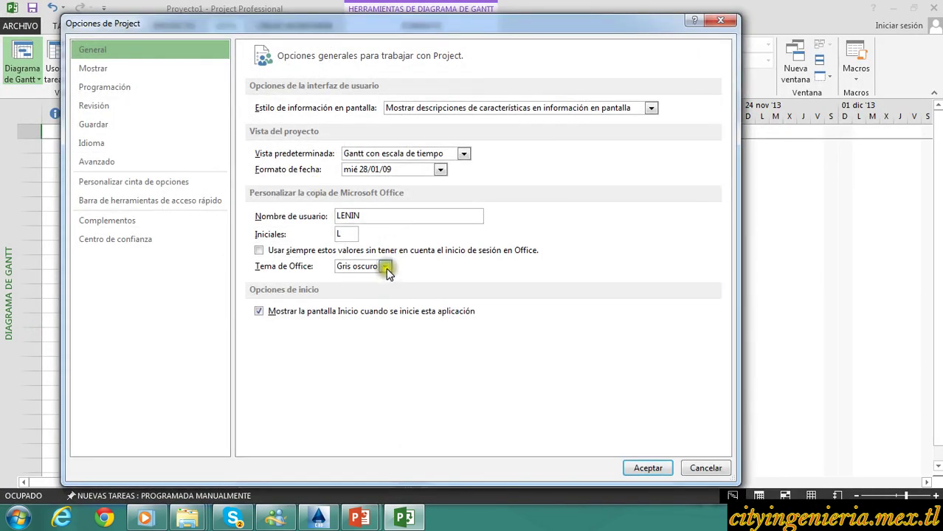
pyautogui.click(386, 268)
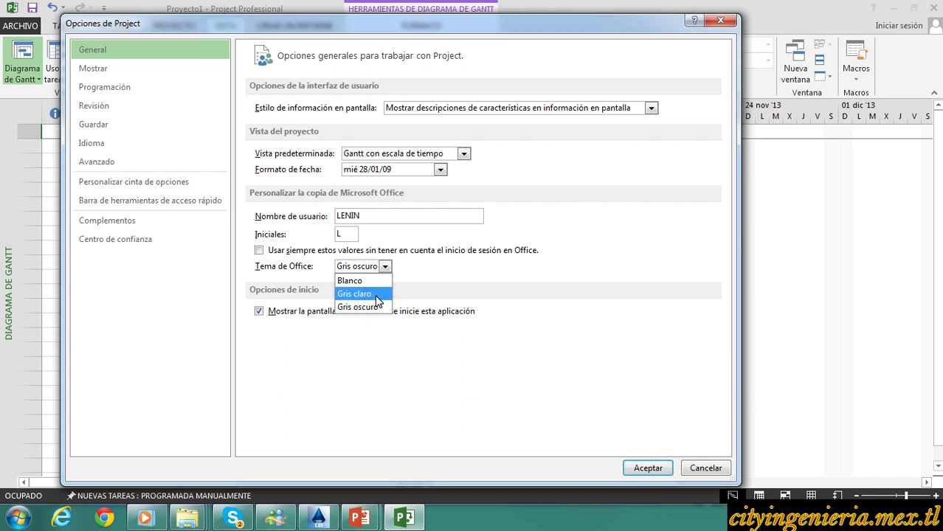
pyautogui.click(374, 294)
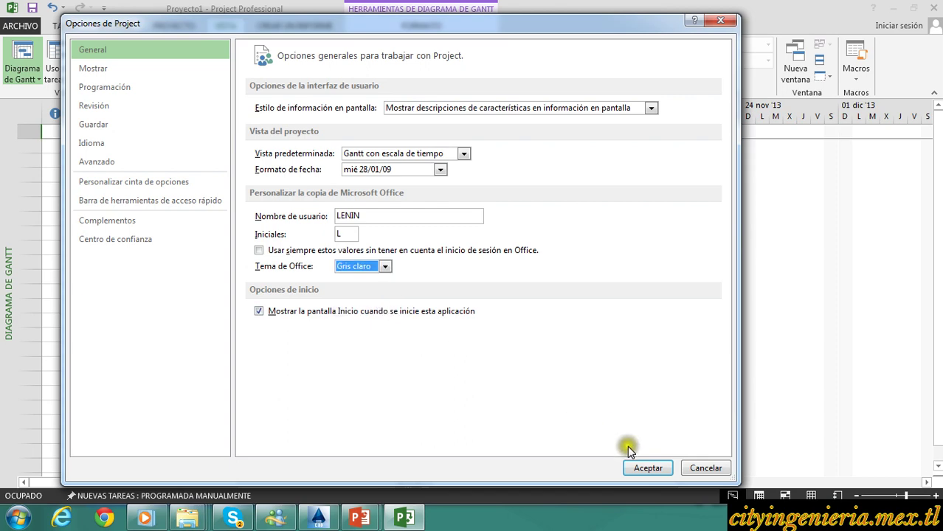
pyautogui.click(646, 468)
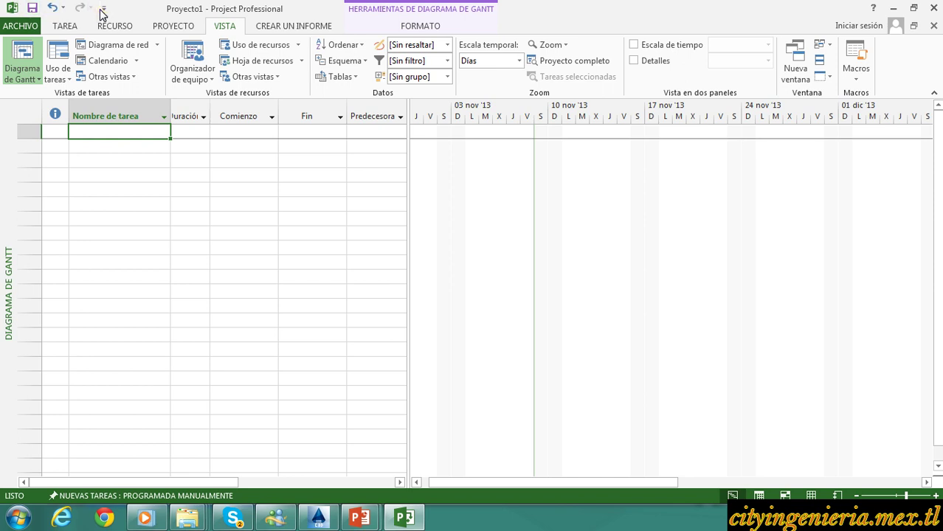
# Step: Add the Nuevo, Abrir and Guardar como commands to the Quick Access Toolbar
pyautogui.click(102, 9)
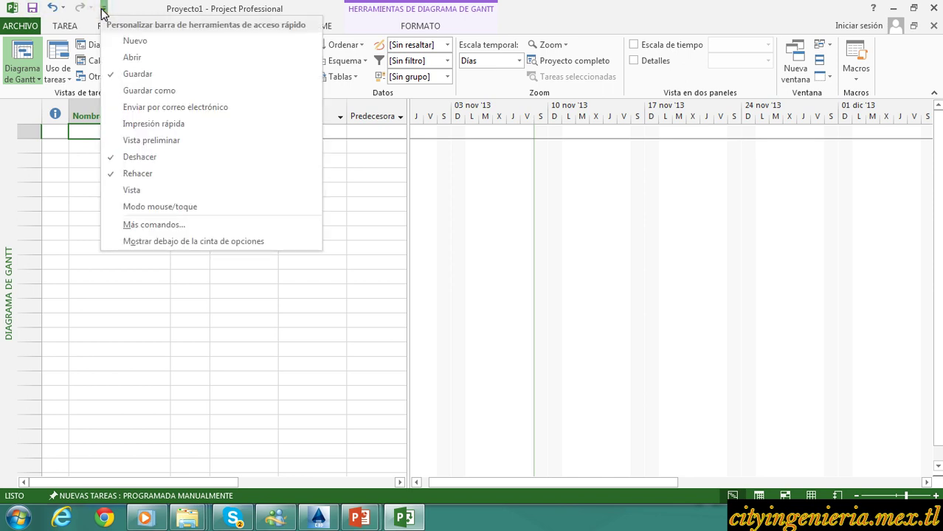
pyautogui.click(133, 43)
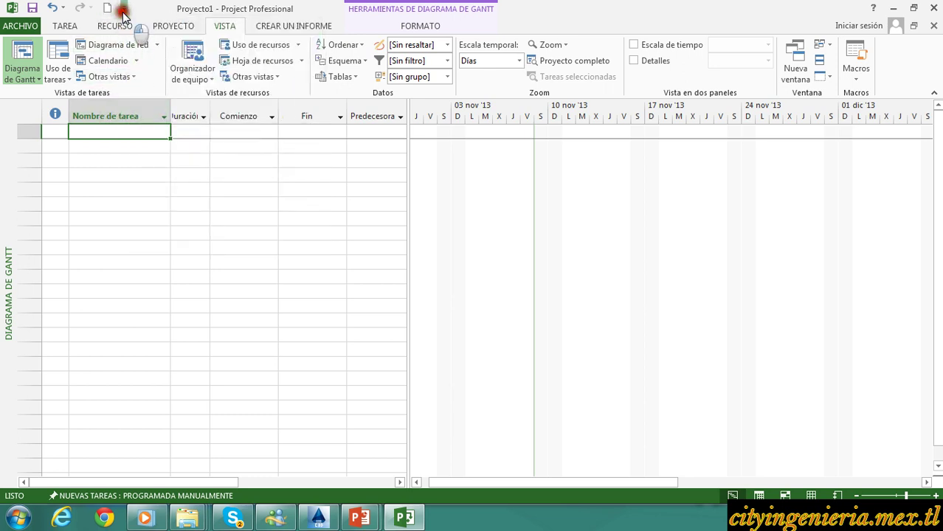
pyautogui.click(124, 10)
pyautogui.click(144, 59)
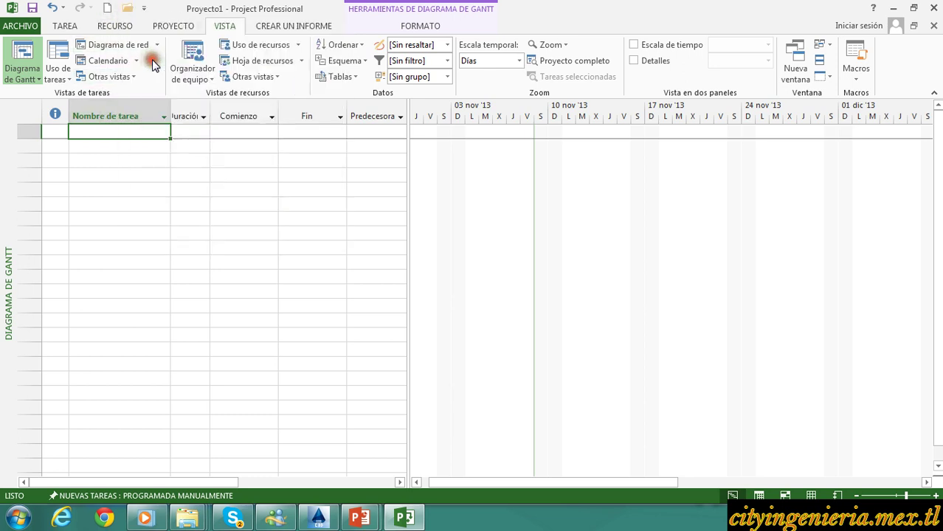
pyautogui.click(144, 8)
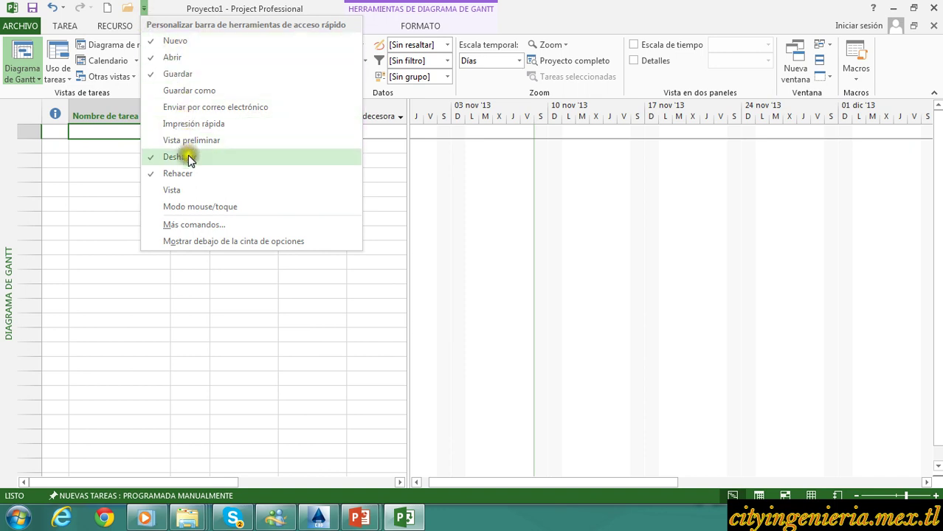
pyautogui.click(194, 94)
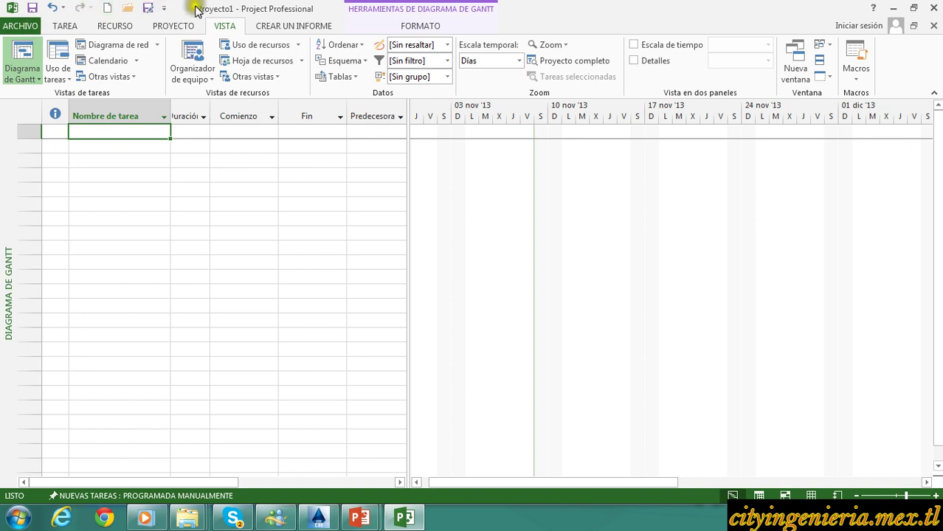
# Step: Examine the new-project templates in the file area, and return to the Gantt view
pyautogui.click(24, 27)
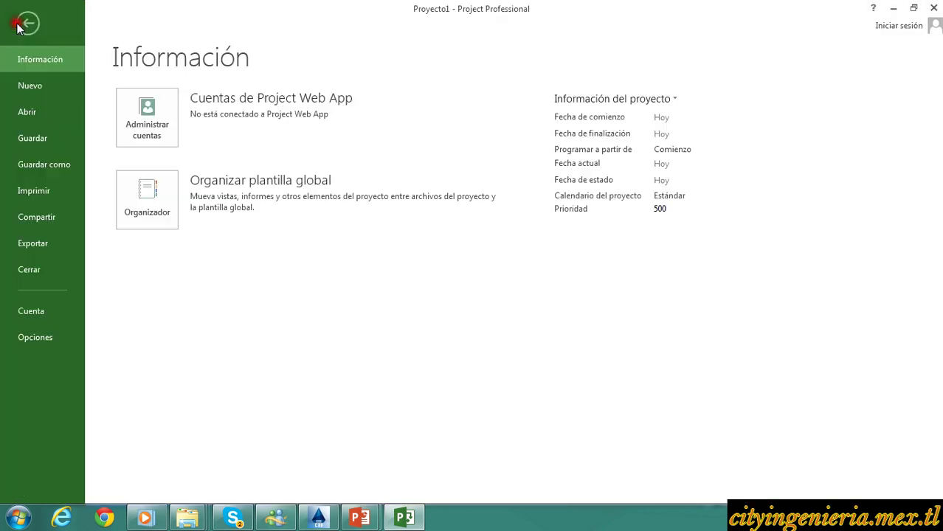
pyautogui.click(35, 86)
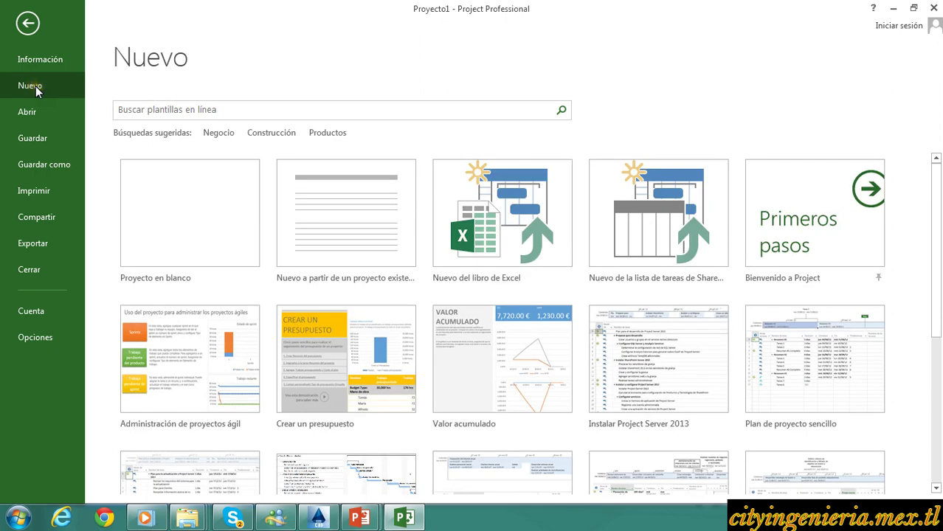
pyautogui.click(40, 115)
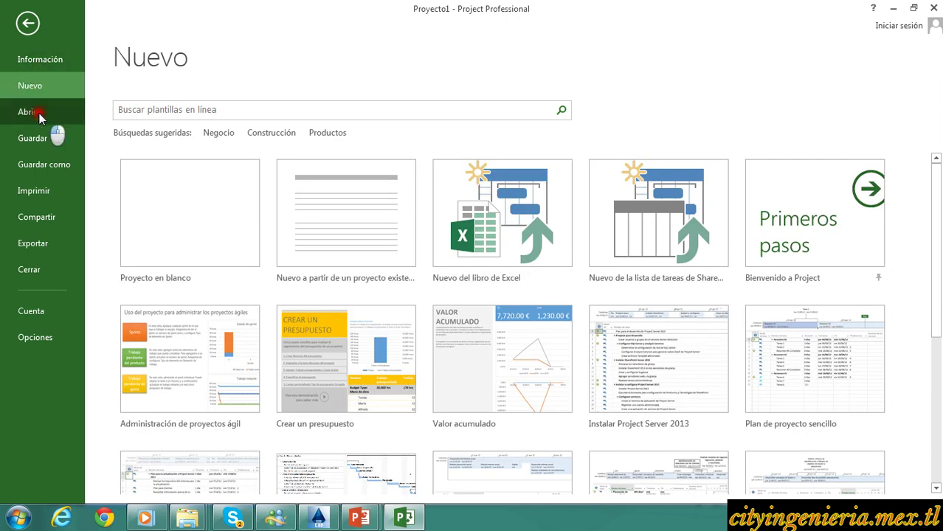
pyautogui.click(28, 23)
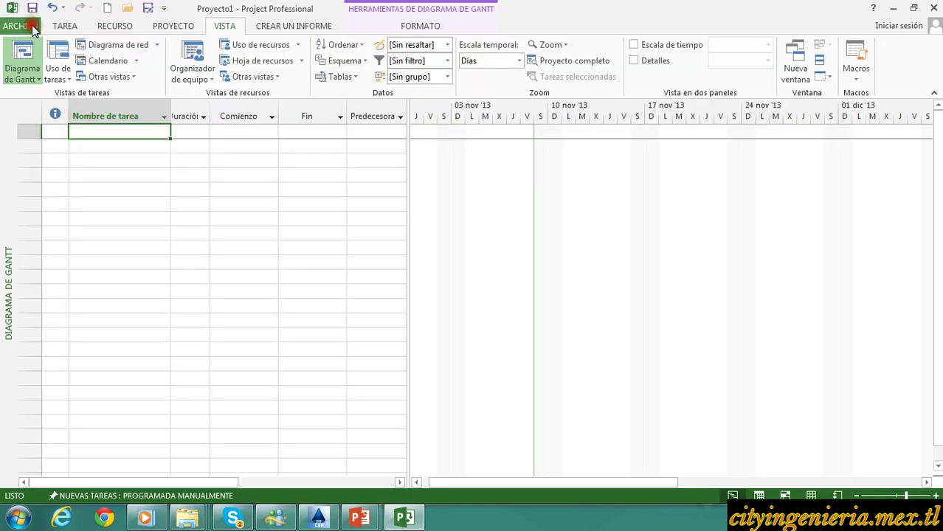
# Step: Try out the Nuevo, Abrir and Guardar como shortcuts on the Quick Access Toolbar, closing each result without keeping it
pyautogui.click(109, 9)
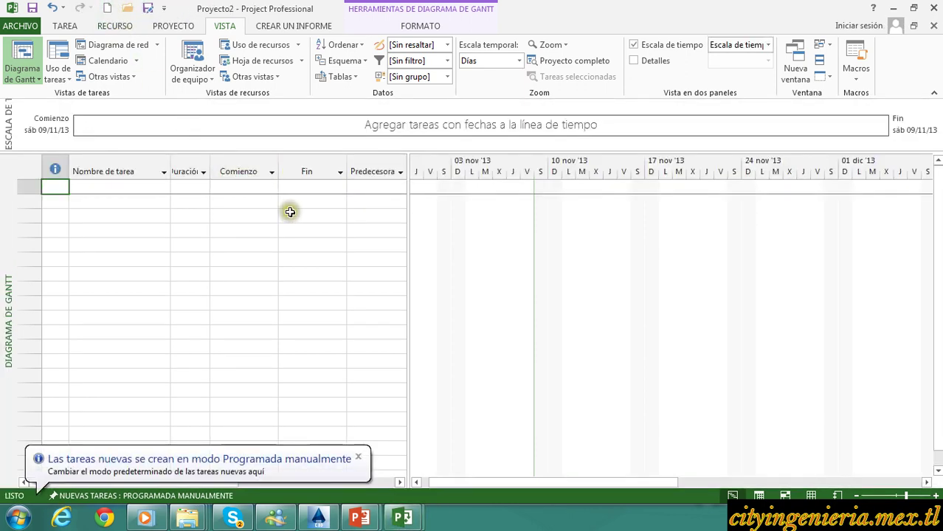
pyautogui.click(933, 26)
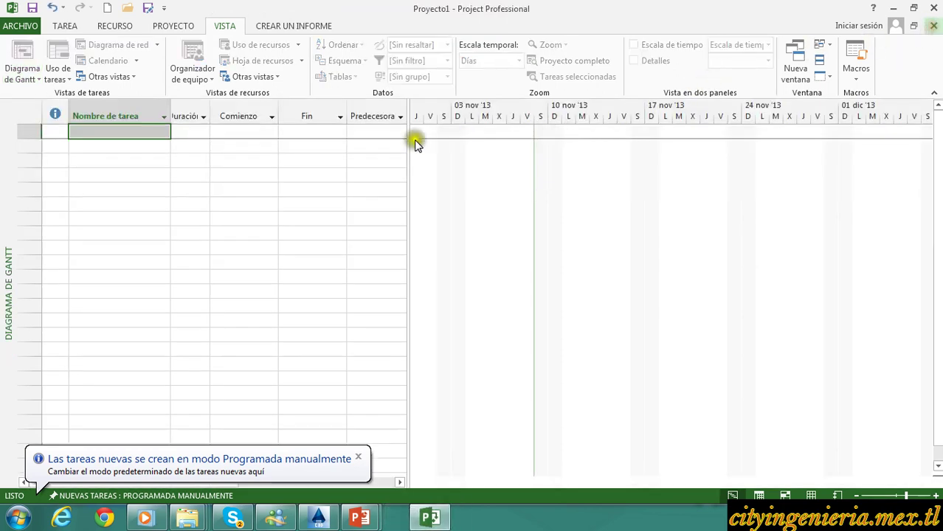
pyautogui.click(128, 9)
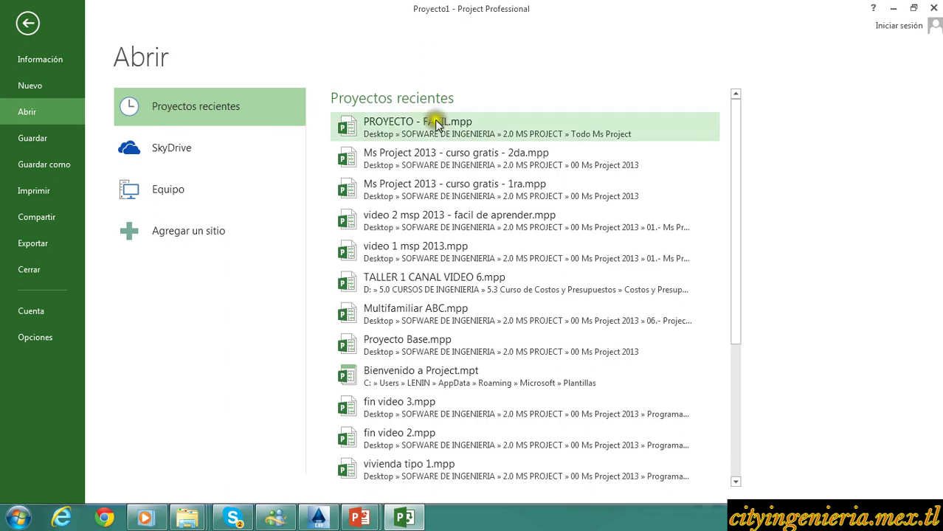
pyautogui.click(28, 23)
pyautogui.click(148, 9)
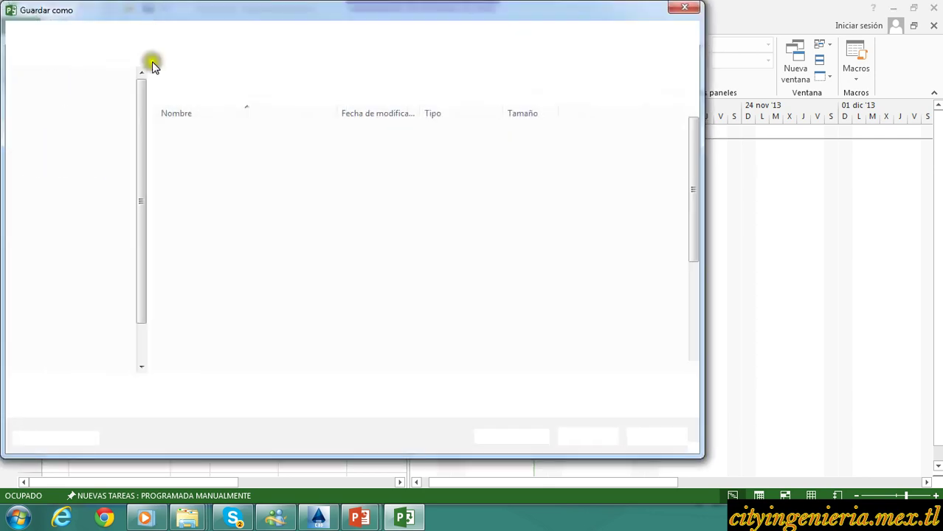
pyautogui.click(680, 9)
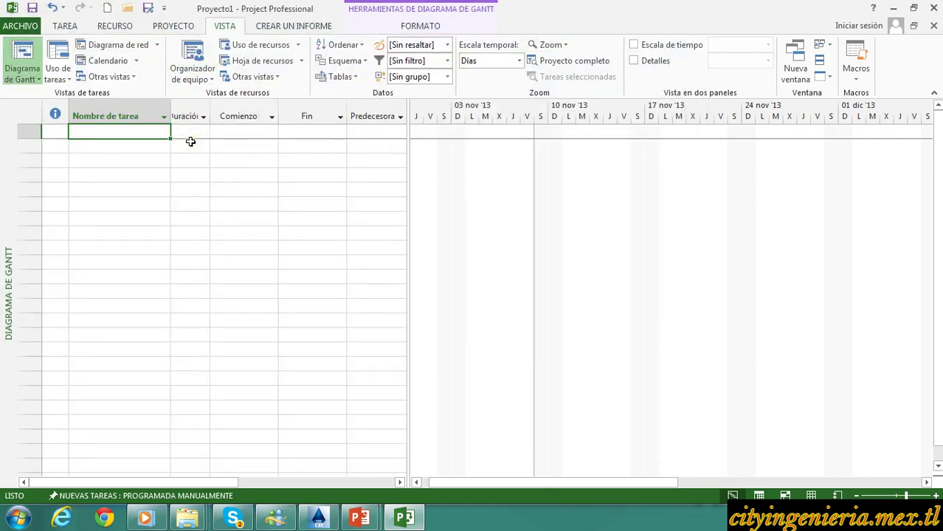
# Step: Add the Asistente para diagramas de Gantt command from the full command list to the Quick Access Toolbar
pyautogui.click(164, 9)
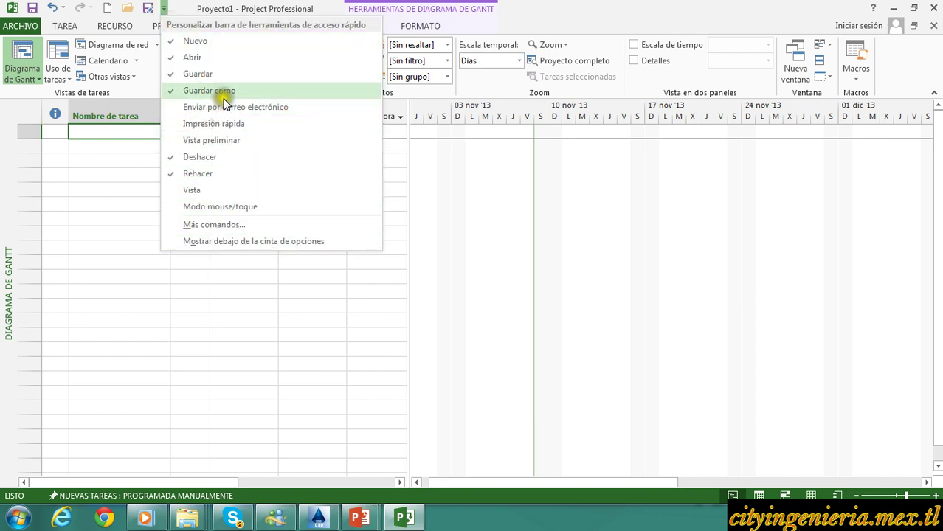
pyautogui.click(233, 223)
pyautogui.click(172, 210)
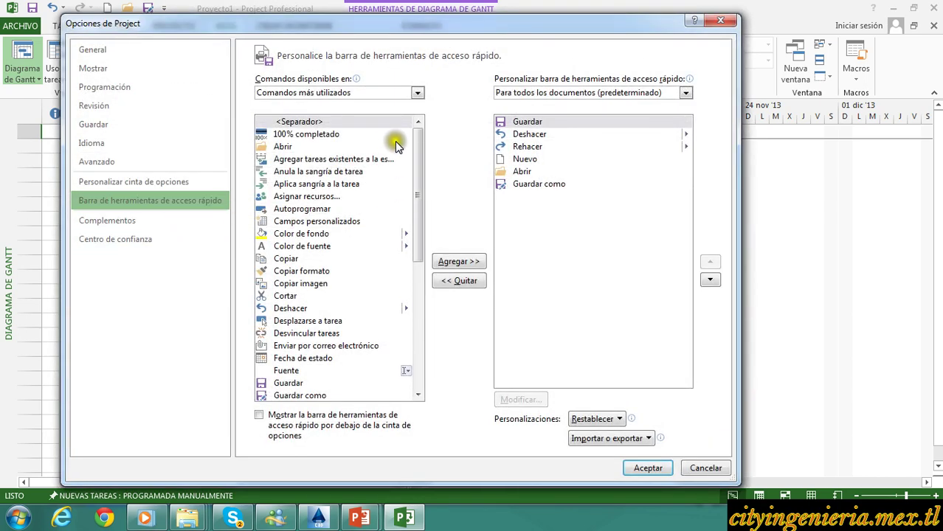
pyautogui.click(393, 100)
pyautogui.click(339, 104)
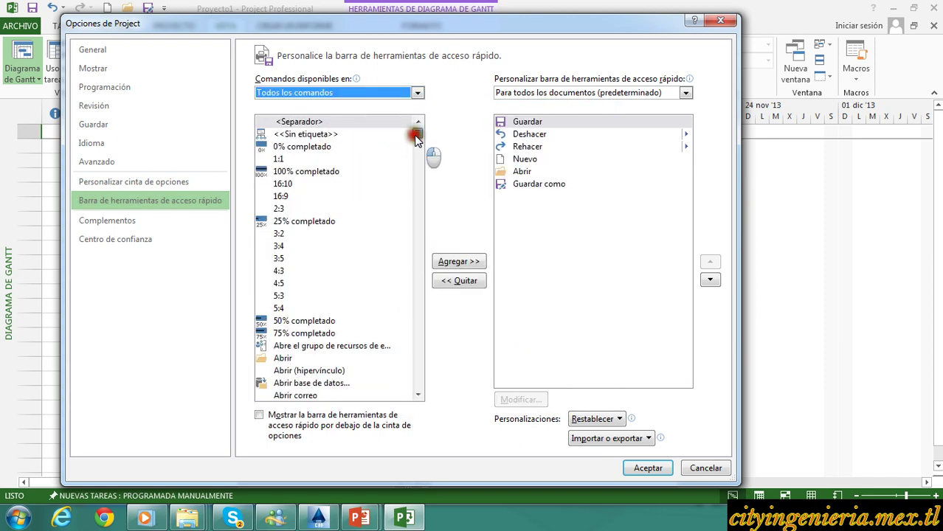
pyautogui.moveTo(416, 137); pyautogui.dragTo(416, 164)
pyautogui.click(363, 187)
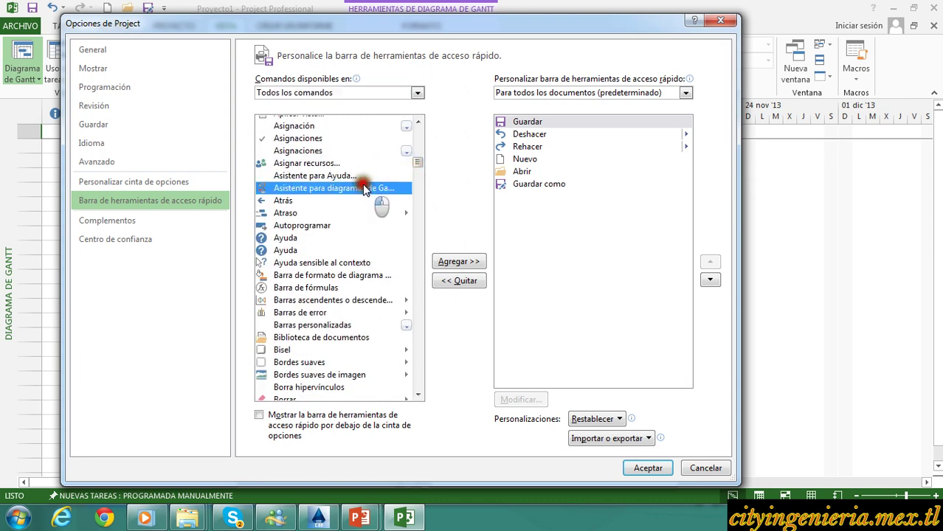
pyautogui.click(452, 262)
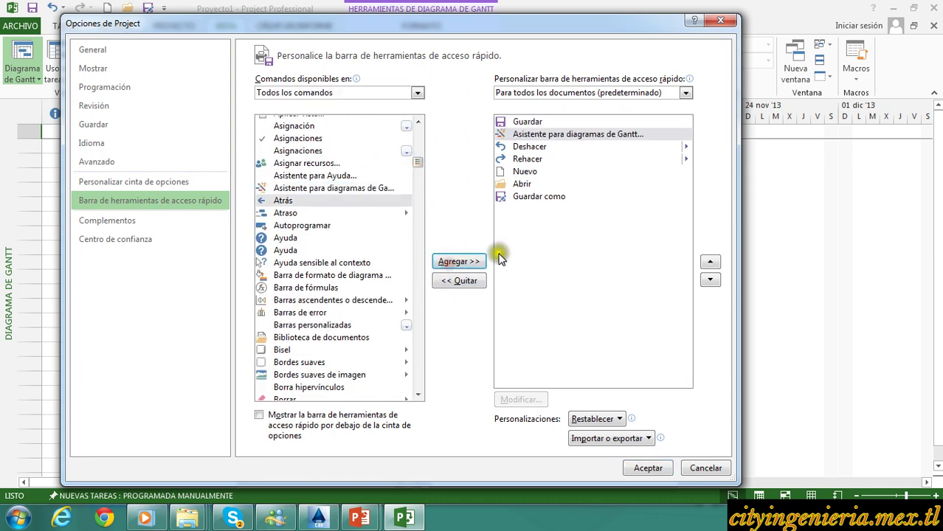
# Step: Move the Gantt chart wizard command to the end of the Quick Access Toolbar list and apply the options
pyautogui.click(710, 280)
pyautogui.click(710, 279)
pyautogui.click(710, 279)
pyautogui.click(710, 279)
pyautogui.click(710, 280)
pyautogui.click(648, 468)
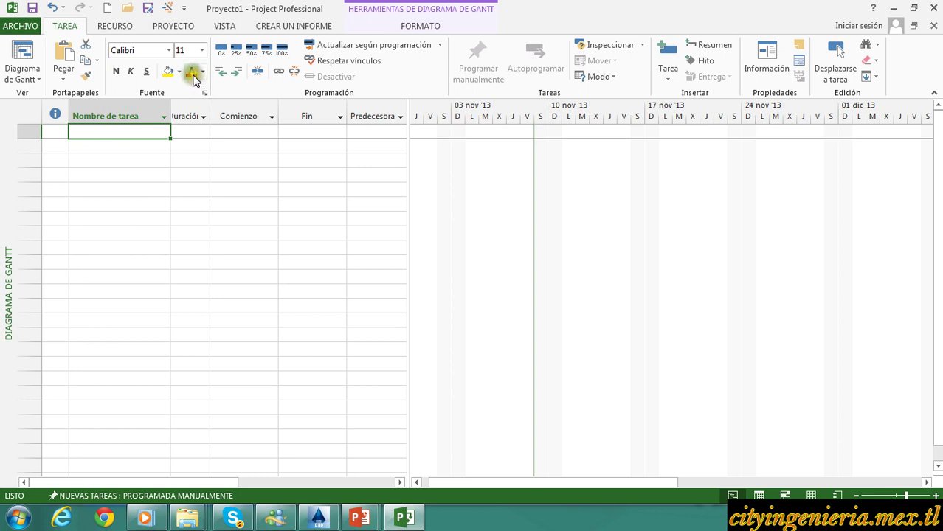
# Step: Add the task indent command and the whole Fuente group from the Tarea ribbon to the Quick Access Toolbar
pyautogui.rightClick(236, 80)
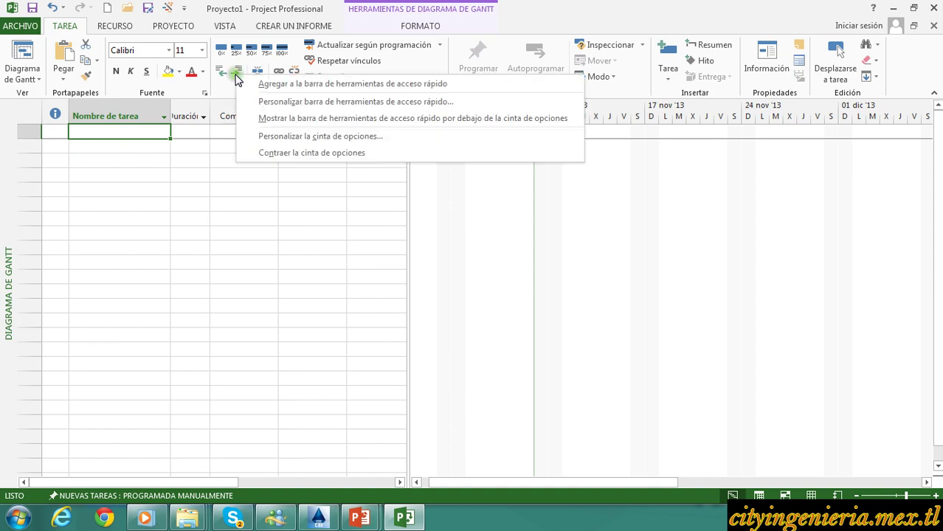
pyautogui.click(251, 84)
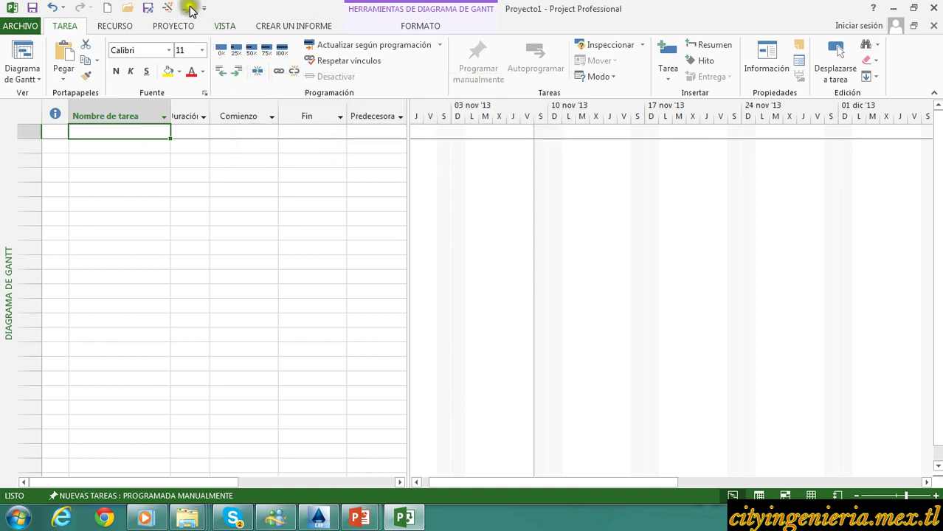
pyautogui.click(225, 26)
pyautogui.click(277, 28)
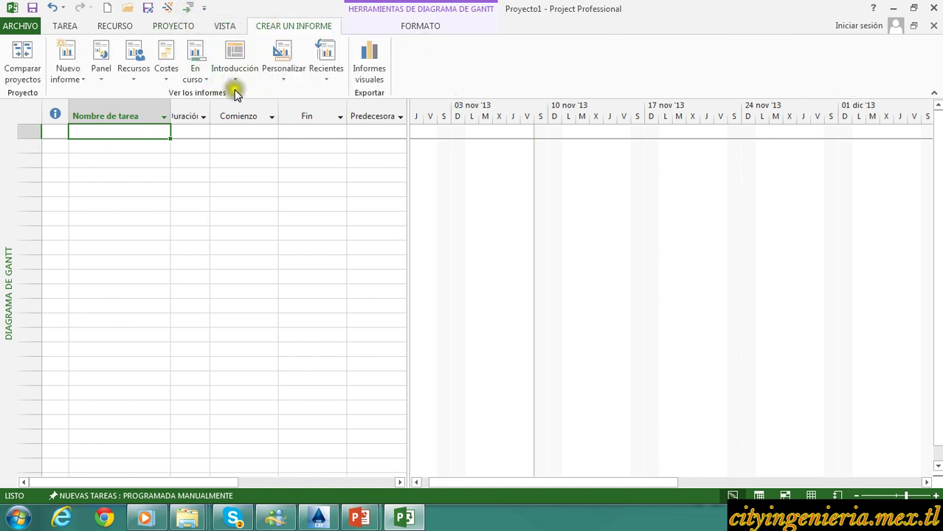
pyautogui.click(64, 26)
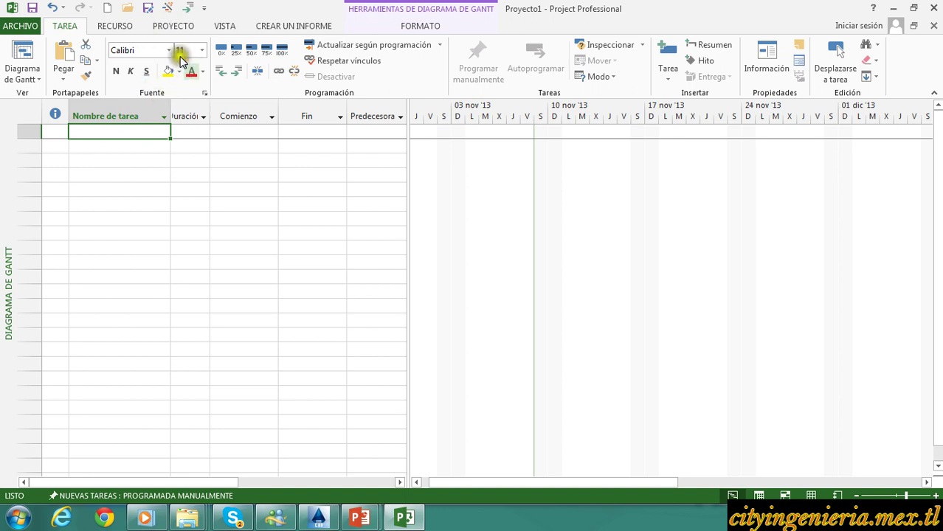
pyautogui.rightClick(163, 98)
pyautogui.click(195, 96)
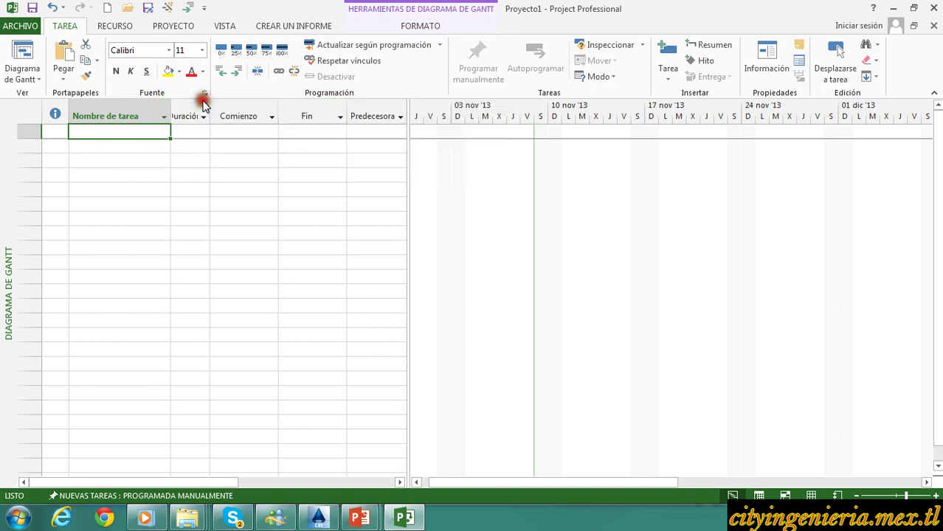
pyautogui.click(212, 11)
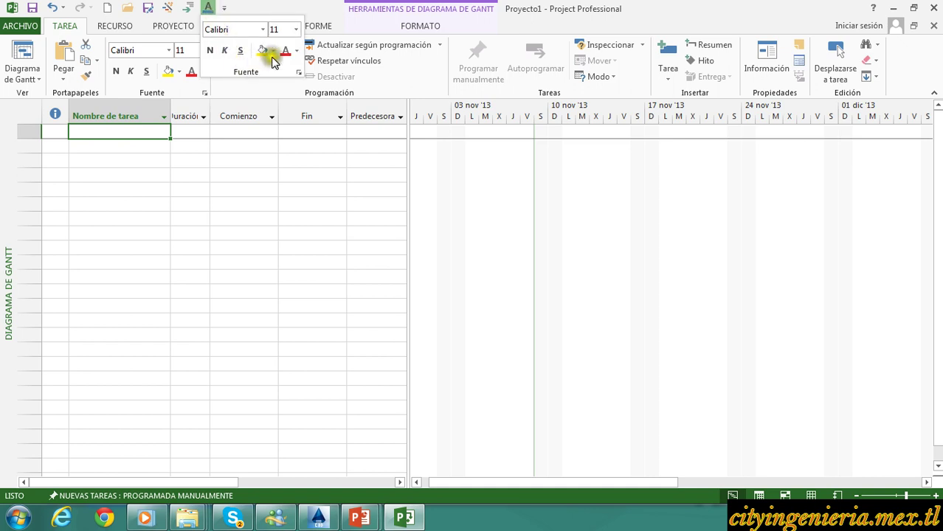
pyautogui.click(253, 8)
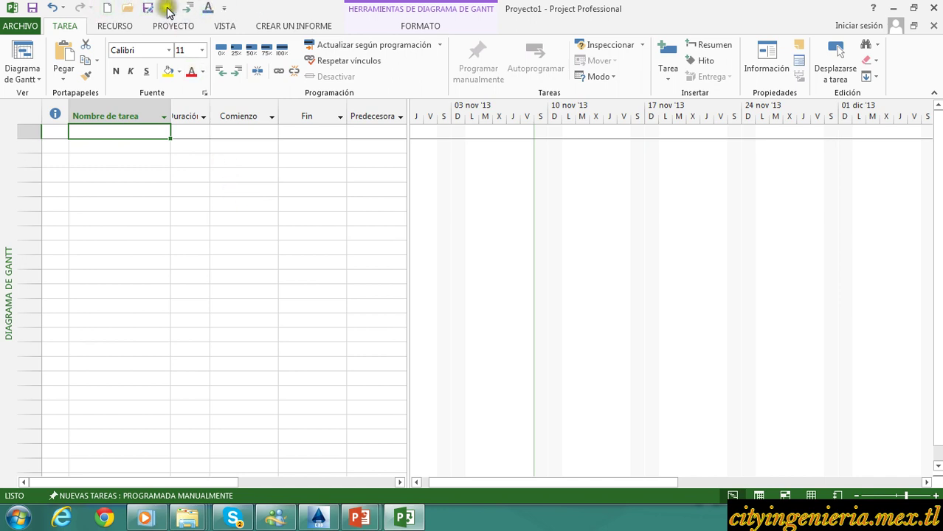
# Step: Remove the Nuevo and Guardar como shortcuts from the Quick Access Toolbar
pyautogui.rightClick(107, 7)
pyautogui.click(117, 17)
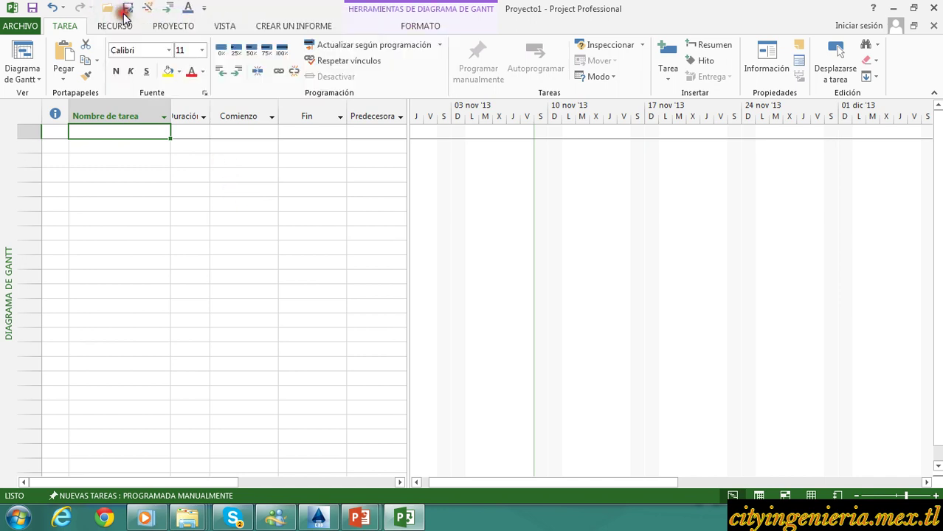
pyautogui.rightClick(129, 9)
pyautogui.click(163, 22)
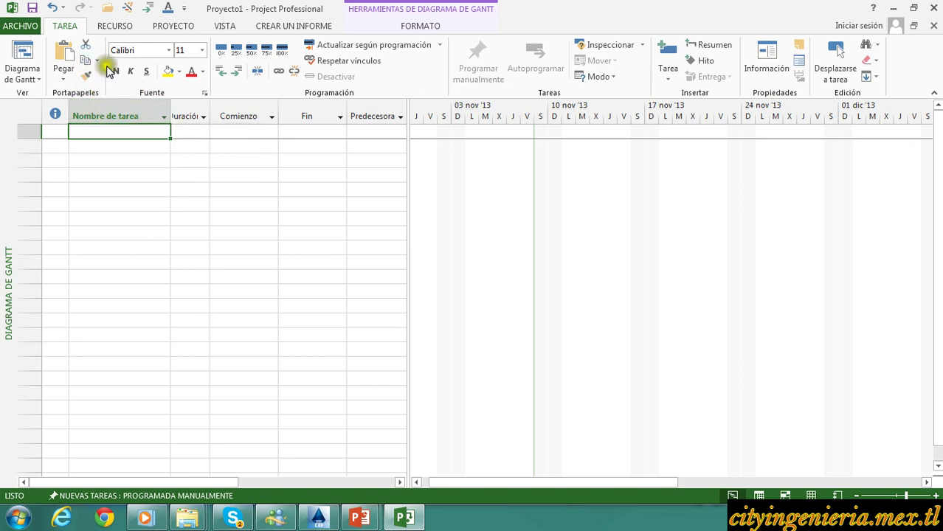
# Step: Examine the command groups offered on the Tarea, Recurso, Proyecto, Vista and Crear un informe ribbons
pyautogui.click(68, 28)
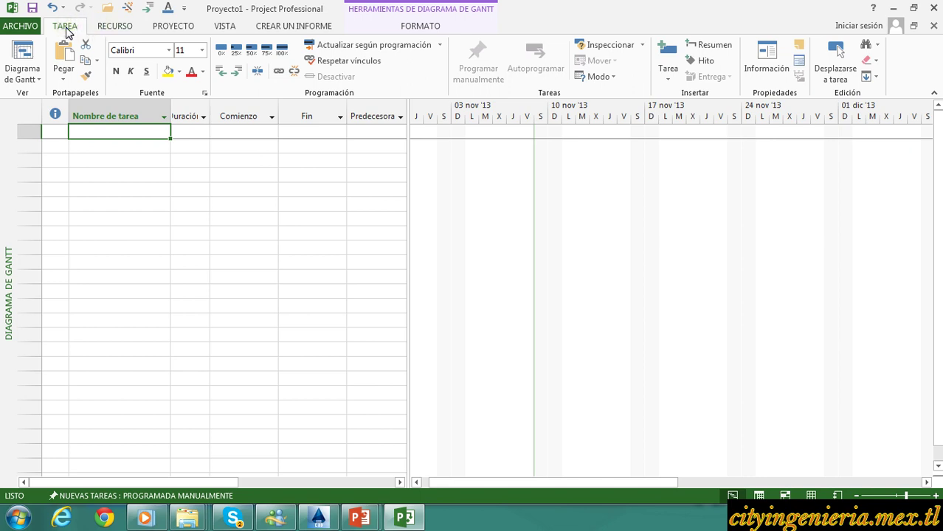
pyautogui.click(102, 27)
pyautogui.click(165, 28)
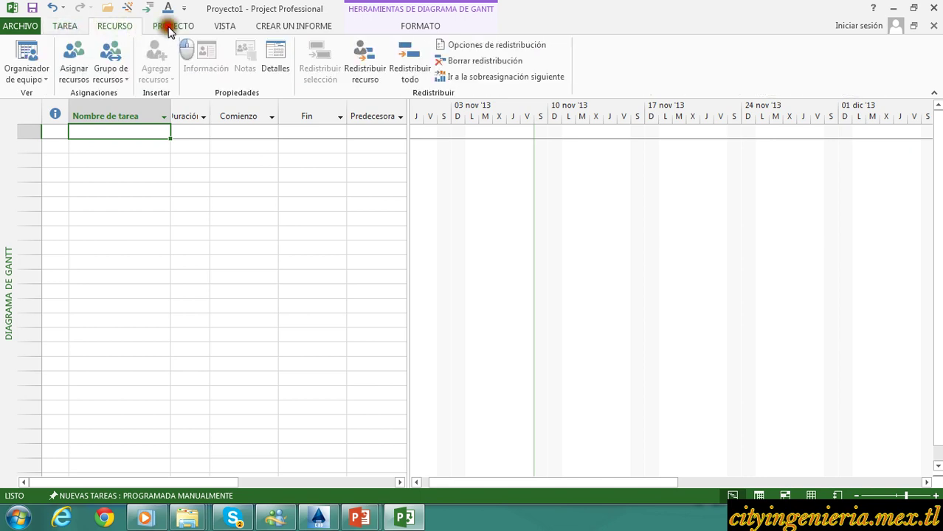
pyautogui.click(221, 28)
pyautogui.click(272, 30)
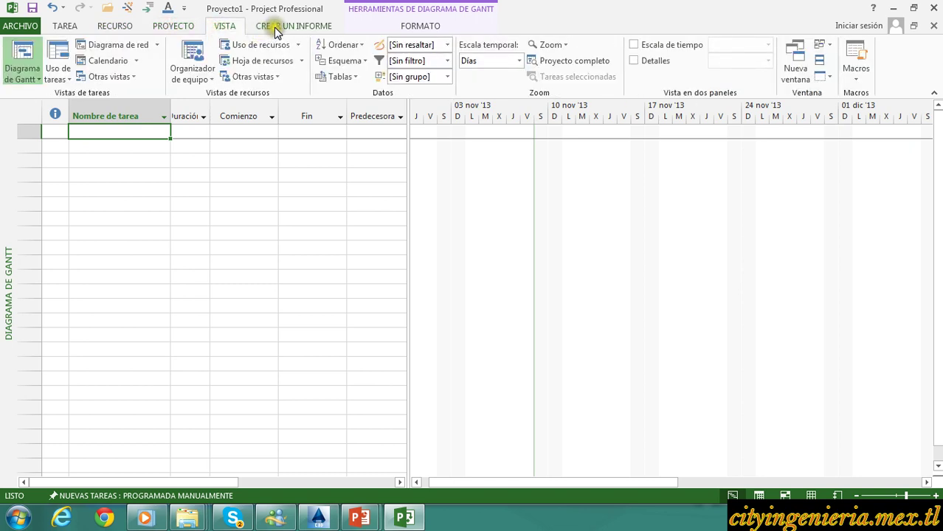
pyautogui.click(62, 29)
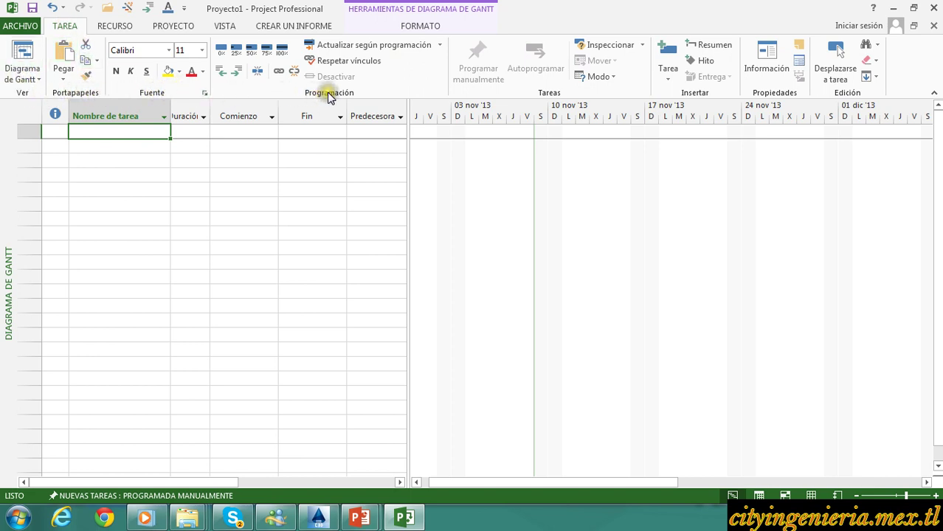
pyautogui.click(110, 26)
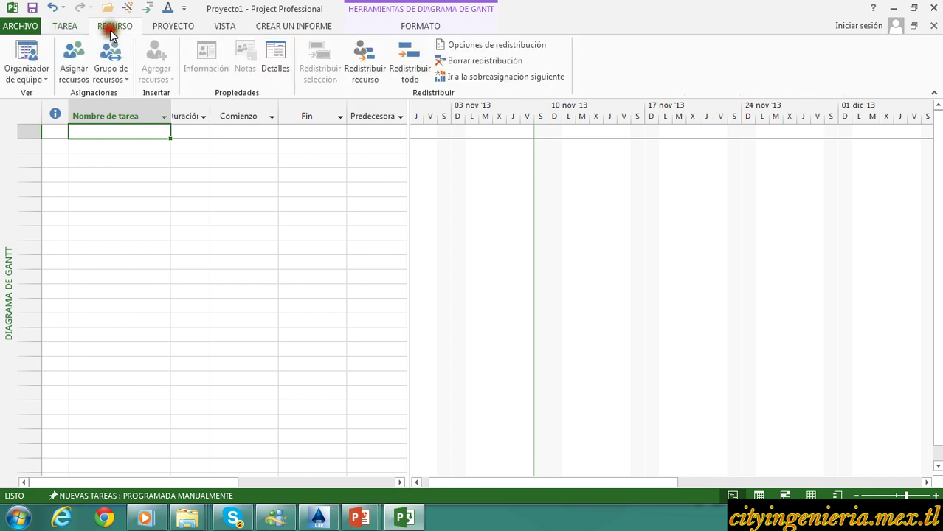
pyautogui.click(163, 26)
pyautogui.click(214, 27)
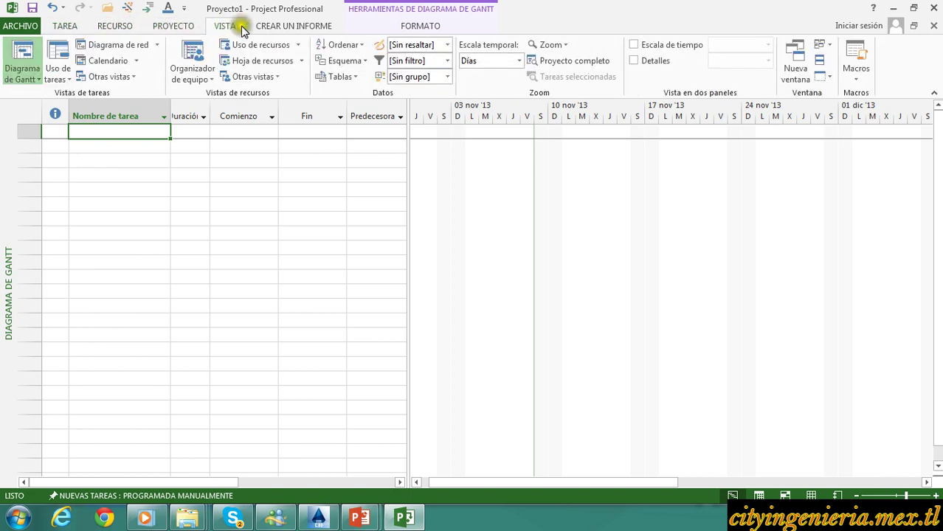
pyautogui.click(272, 25)
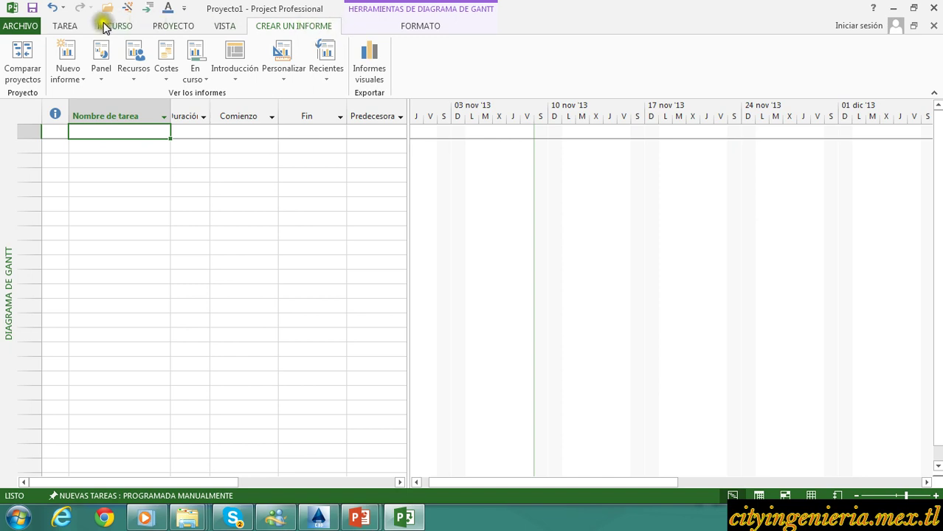
pyautogui.click(65, 26)
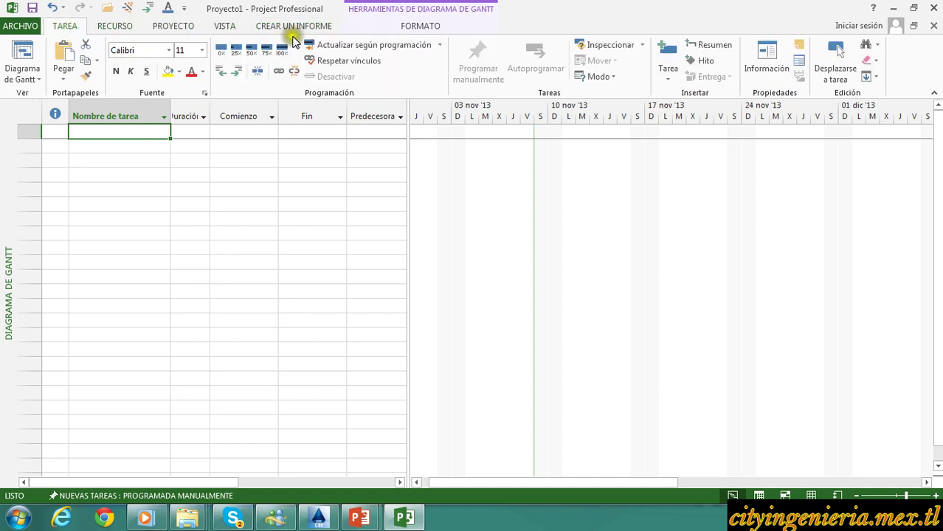
pyautogui.click(298, 28)
pyautogui.click(463, 58)
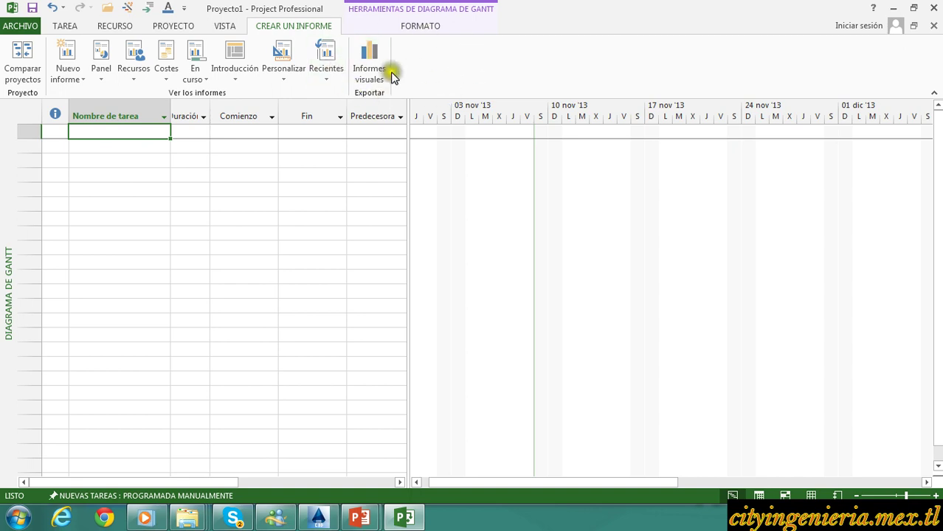
pyautogui.rightClick(237, 86)
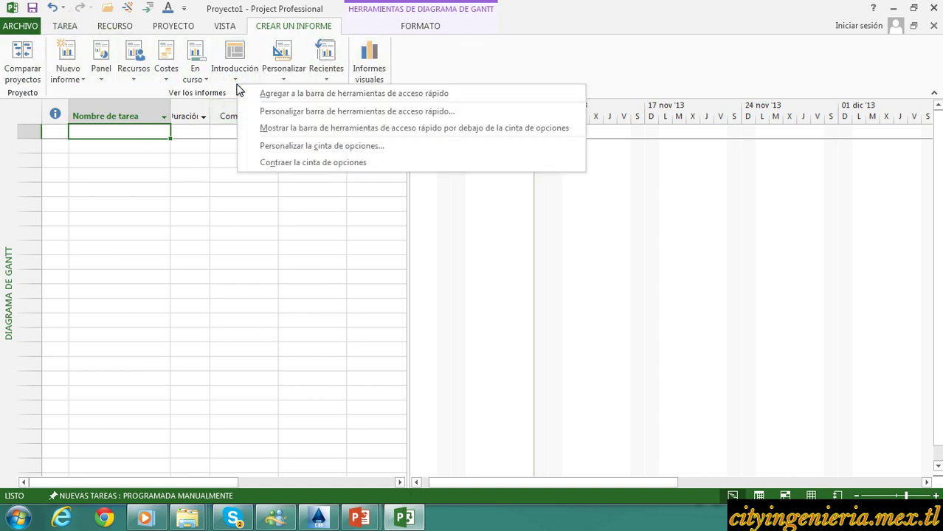
pyautogui.click(298, 151)
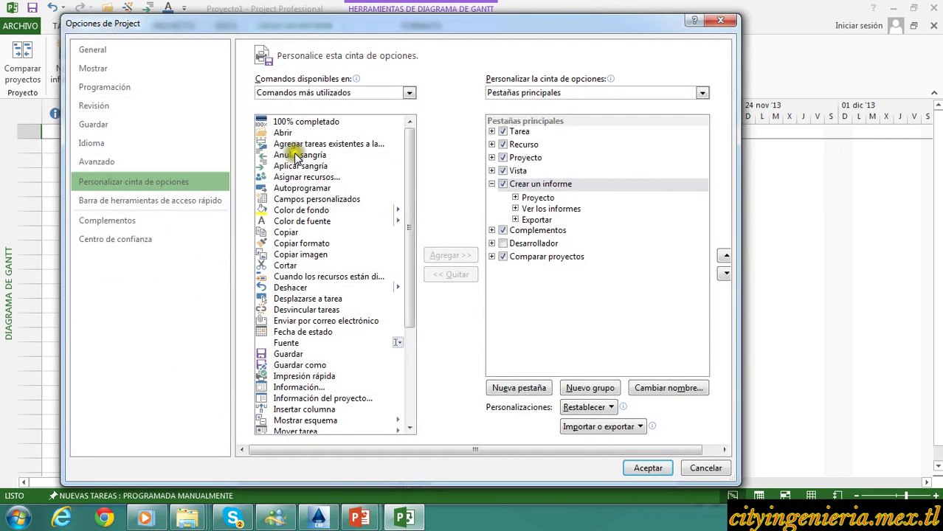
pyautogui.click(146, 190)
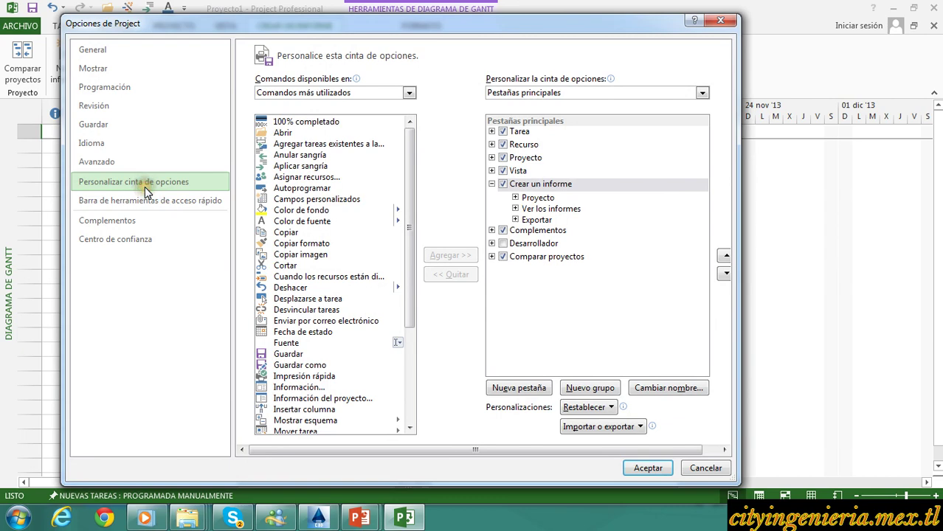
pyautogui.click(720, 21)
# Step: Create a new custom ribbon tab after Crear un informe in the ribbon customization options
pyautogui.click(30, 26)
pyautogui.click(33, 336)
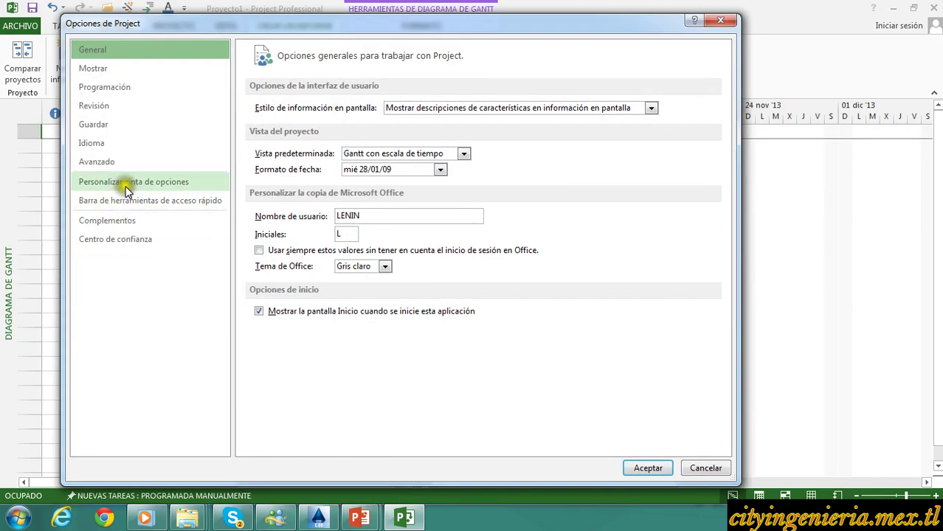
pyautogui.click(127, 185)
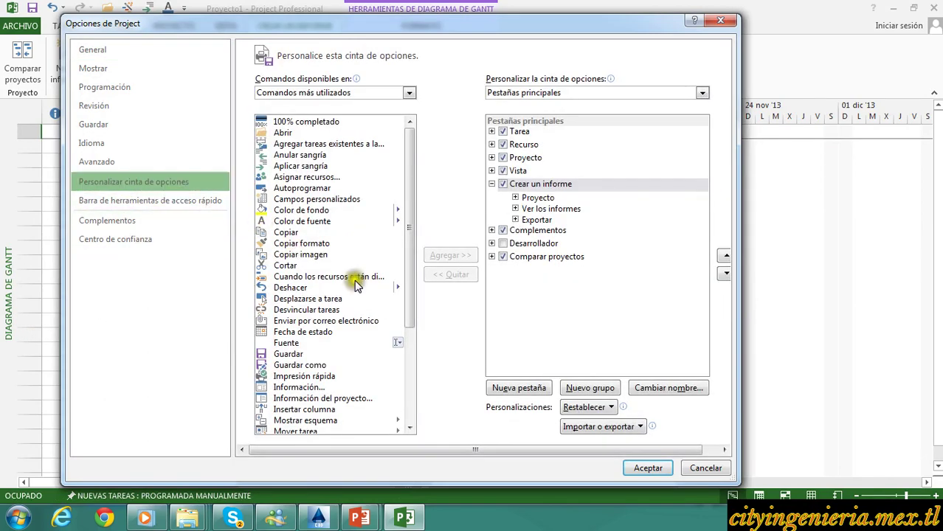
pyautogui.click(526, 390)
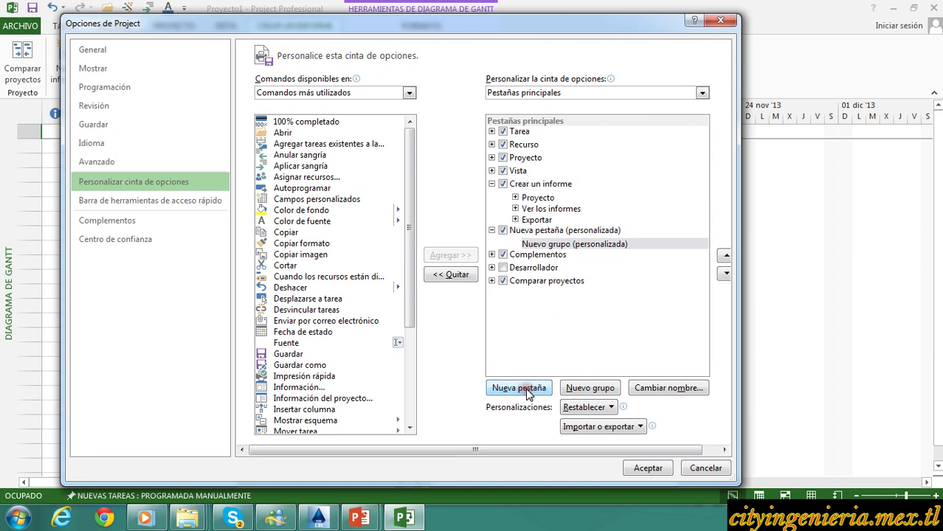
# Step: Rename the new custom ribbon tab as Personalizado
pyautogui.click(550, 233)
pyautogui.click(668, 390)
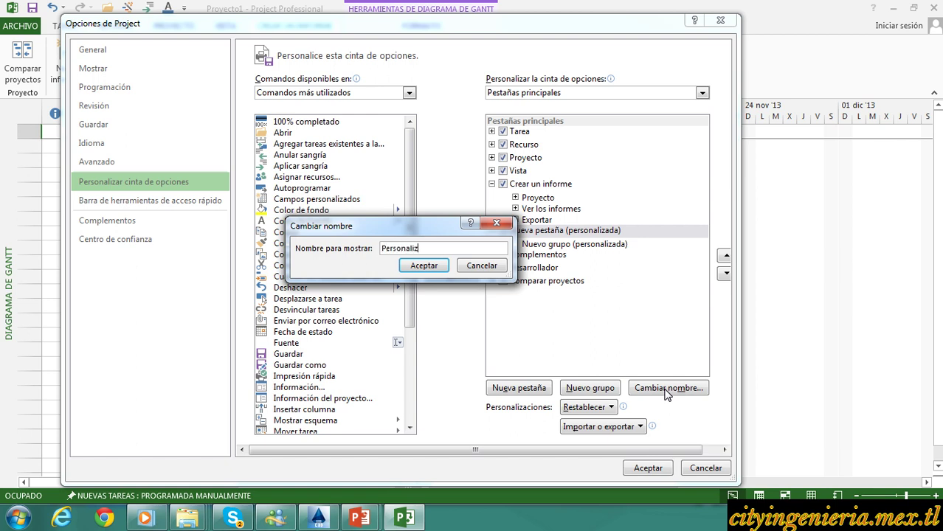
pyautogui.write('Personalizado')
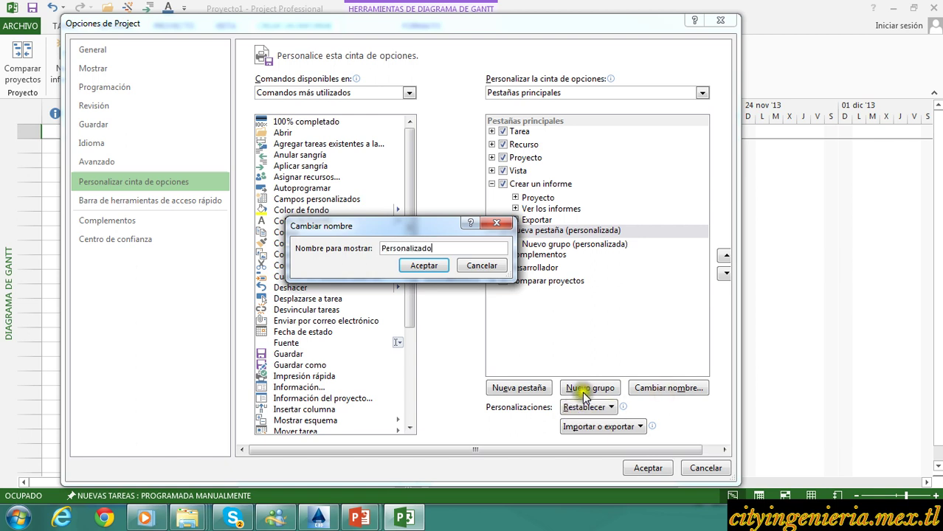
pyautogui.click(424, 266)
# Step: Rename the new group inside the Personalizado tab as ZOOM and pick a symbol for it
pyautogui.click(562, 245)
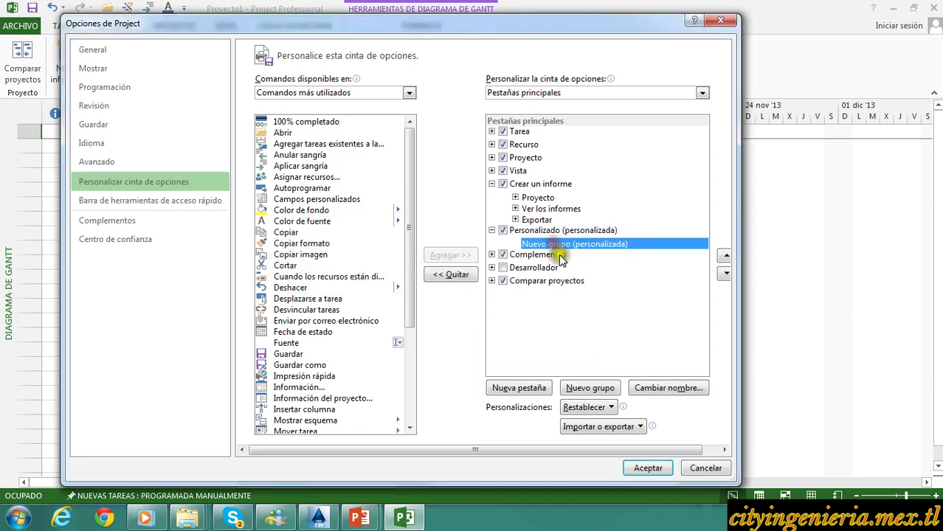
pyautogui.click(656, 390)
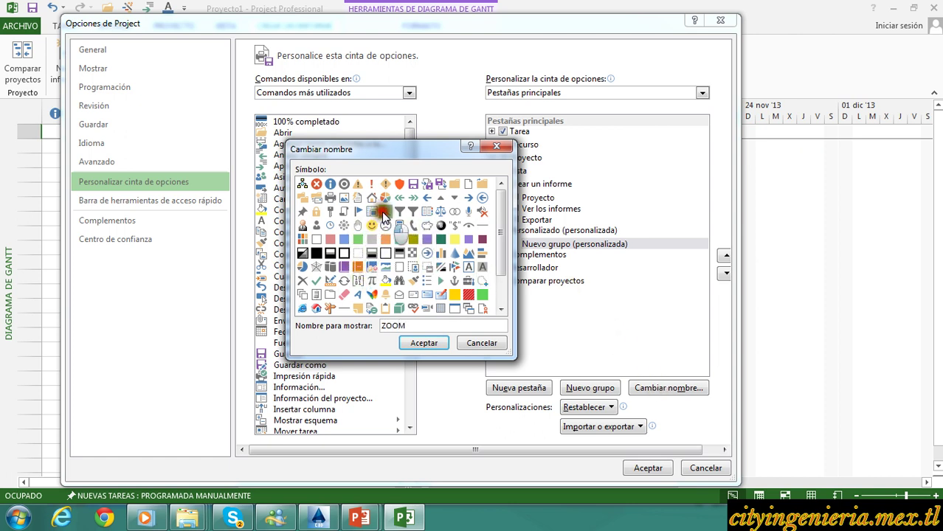
pyautogui.click(425, 342)
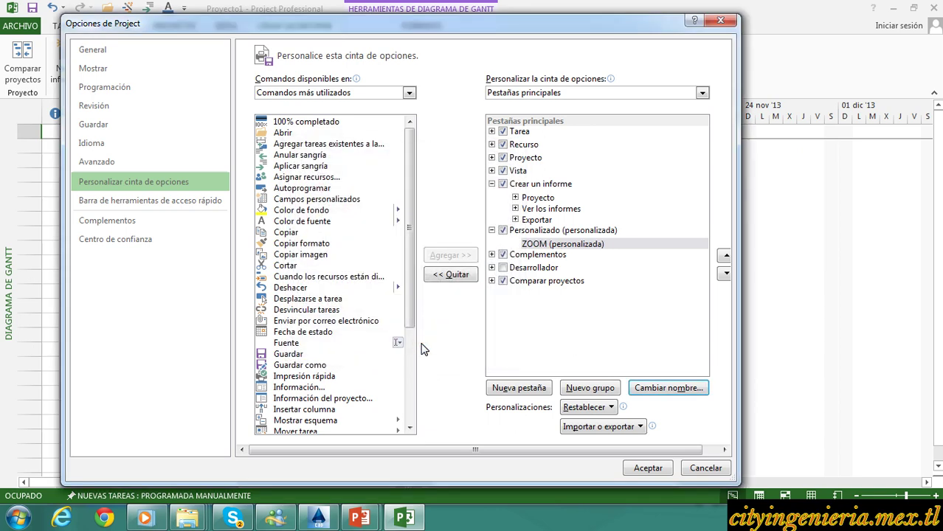
# Step: Show all available commands in the ribbon customization options and add Acercar to the custom ZOOM group
pyautogui.click(569, 248)
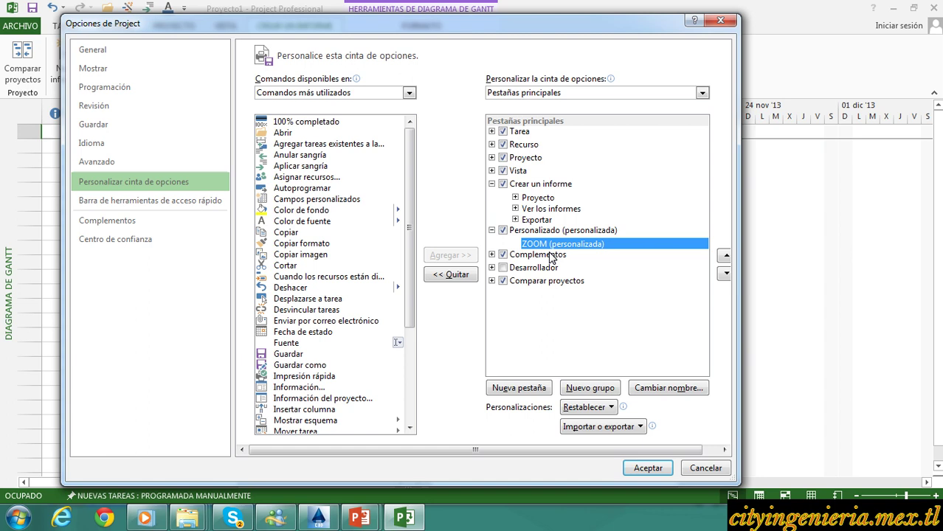
pyautogui.click(408, 93)
pyautogui.click(366, 133)
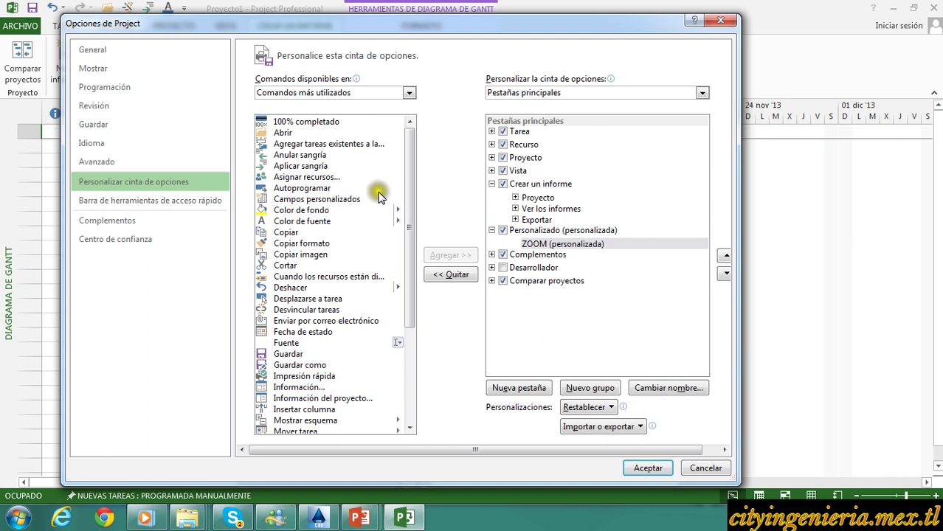
pyautogui.click(330, 198)
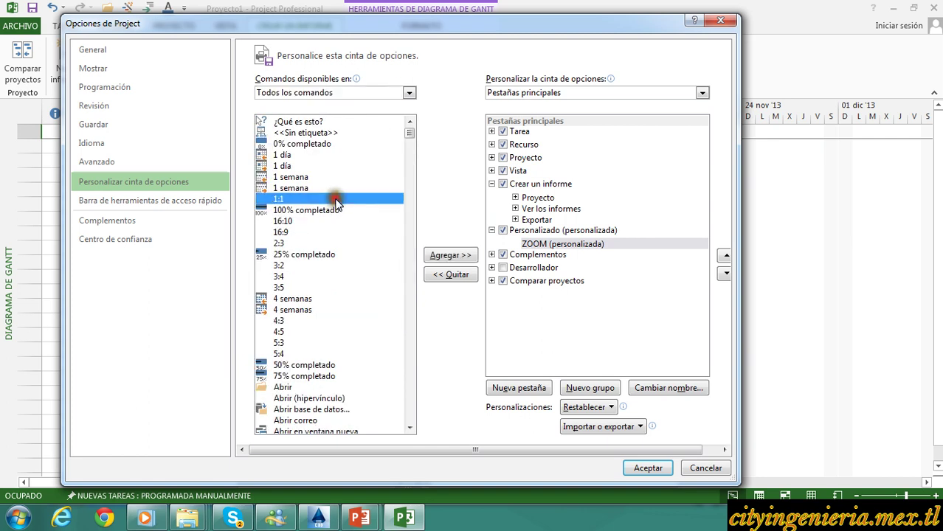
pyautogui.press('a')
pyautogui.scroll(-2, 336, 310)
pyautogui.scroll(-5, 332, 306)
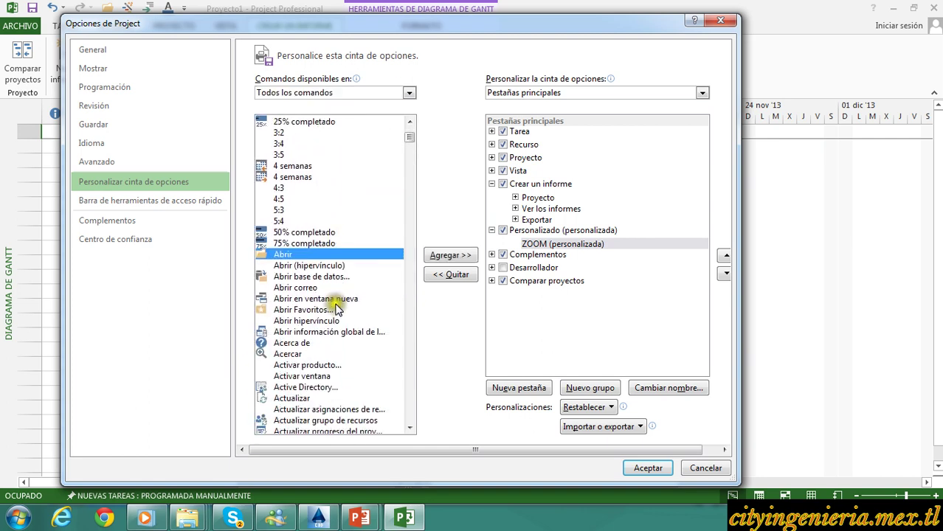
pyautogui.click(291, 254)
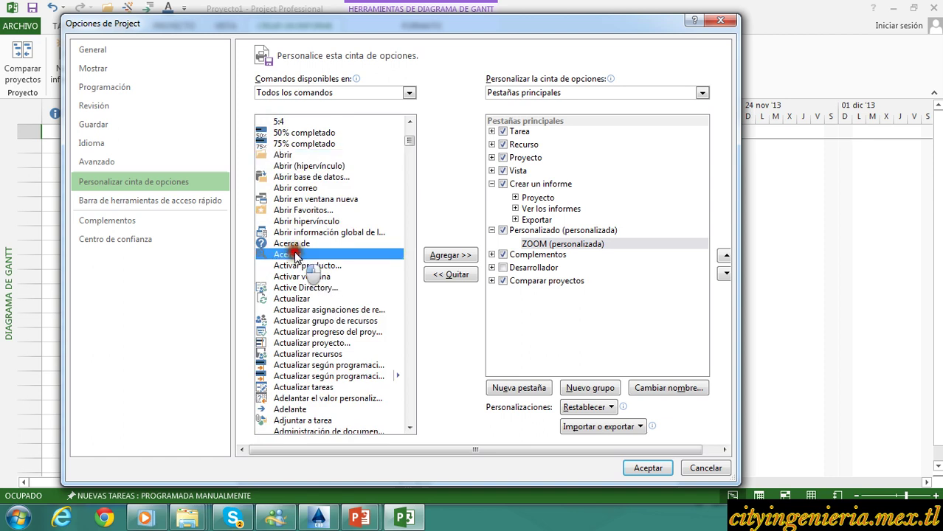
pyautogui.click(447, 255)
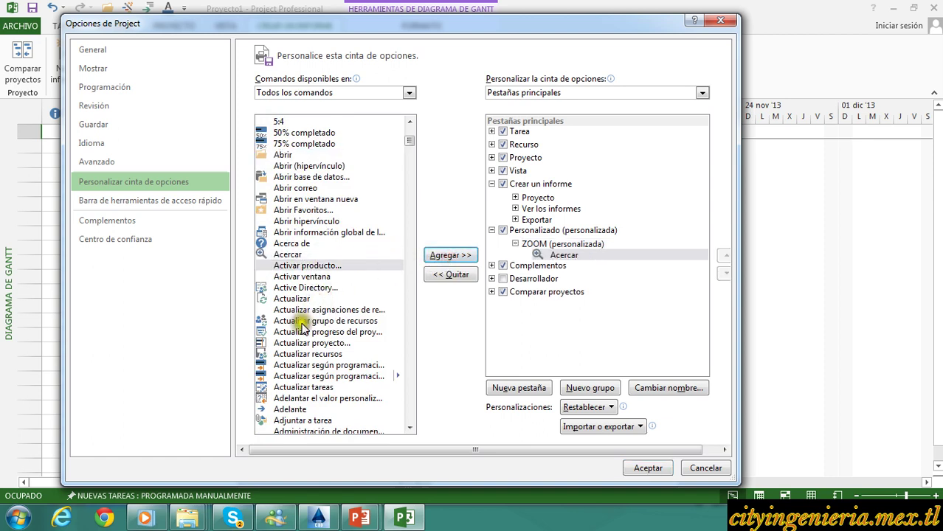
# Step: Add the Alejar command to the ZOOM group of the Personalizado tab
pyautogui.click(314, 367)
pyautogui.scroll(-2, 314, 362)
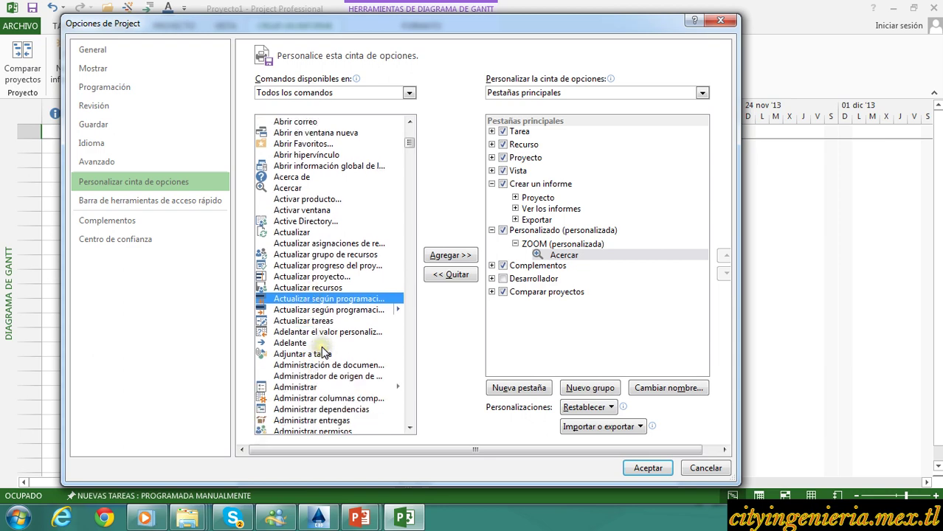
pyautogui.scroll(-7, 323, 353)
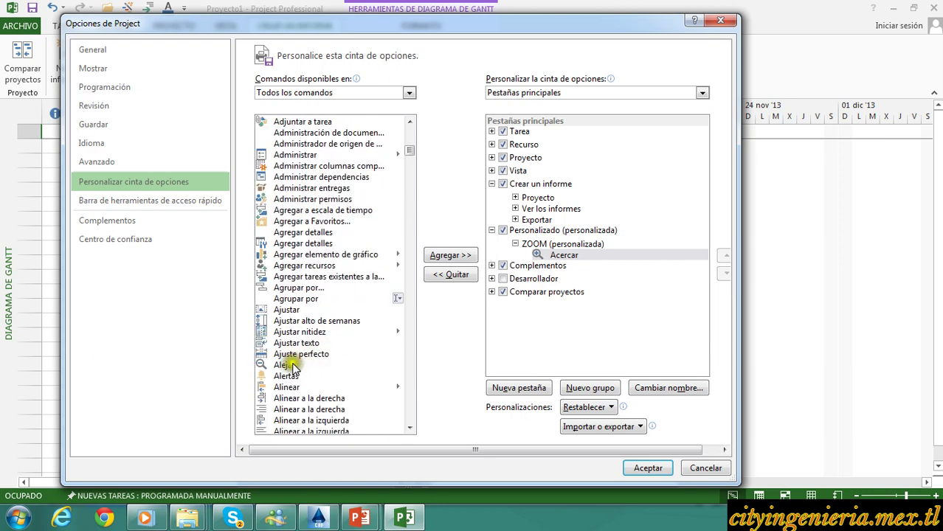
pyautogui.click(301, 366)
pyautogui.click(460, 256)
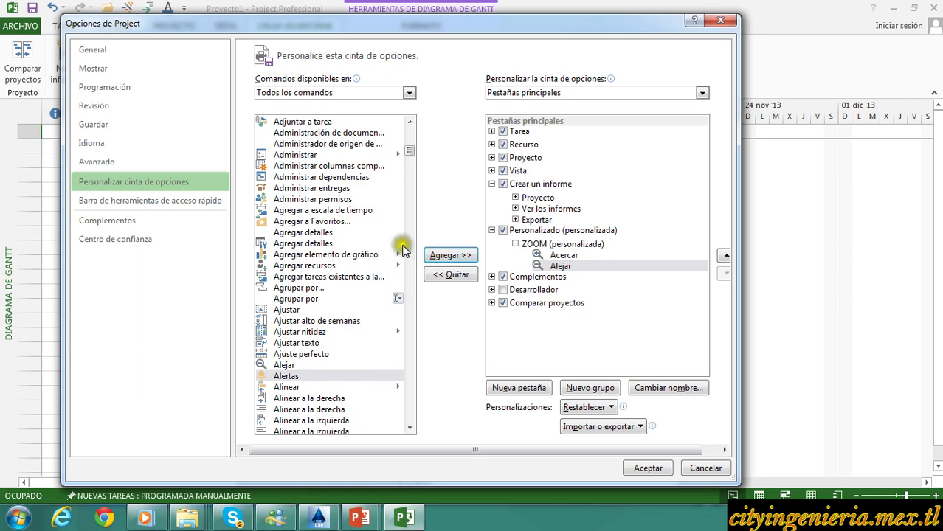
# Step: Add the Proyecto completo command to the ZOOM group below Alejar
pyautogui.moveTo(417, 153); pyautogui.dragTo(416, 354)
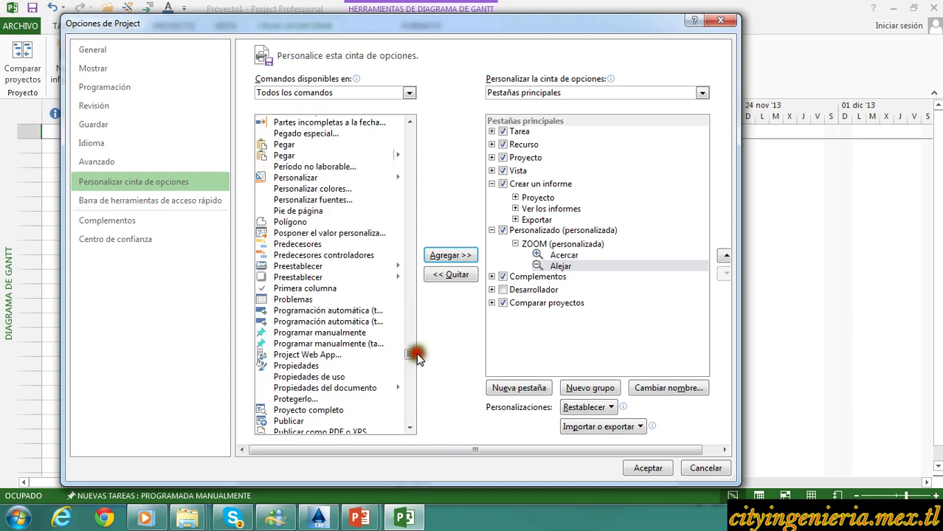
pyautogui.click(292, 300)
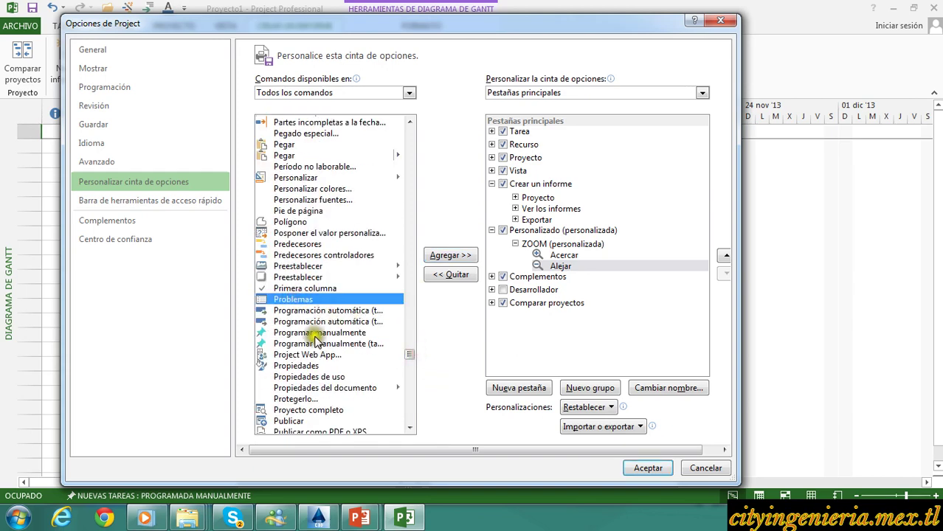
pyautogui.click(314, 409)
pyautogui.click(446, 256)
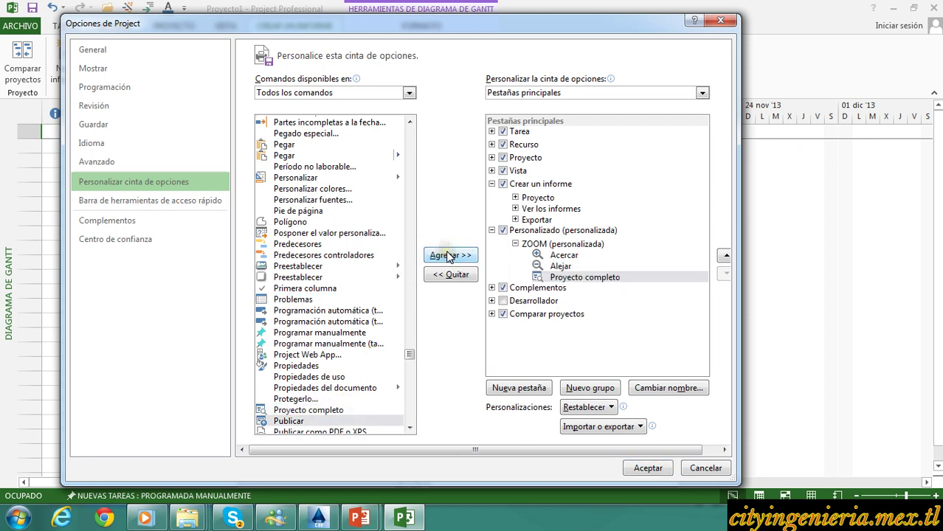
# Step: Create a second group inside the Personalizado tab, below ZOOM, and rename it GANTT
pyautogui.click(588, 390)
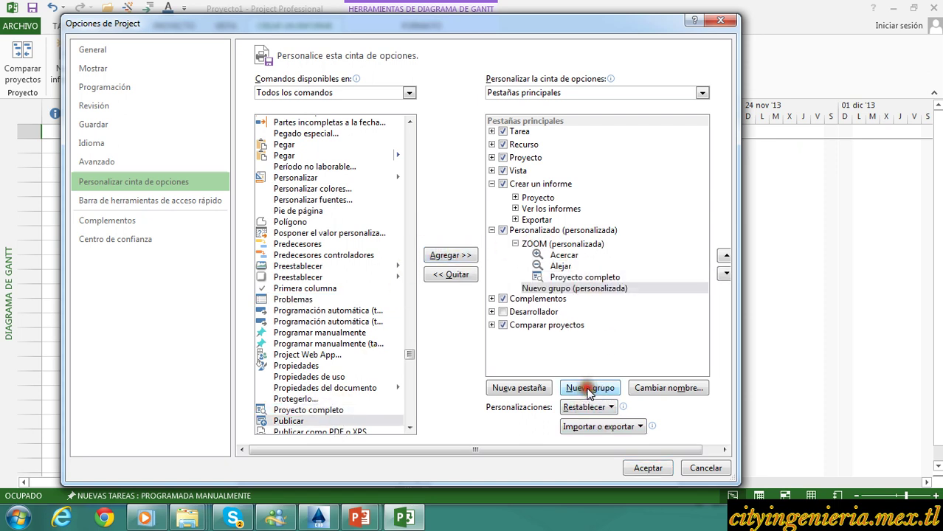
pyautogui.click(583, 288)
pyautogui.click(659, 389)
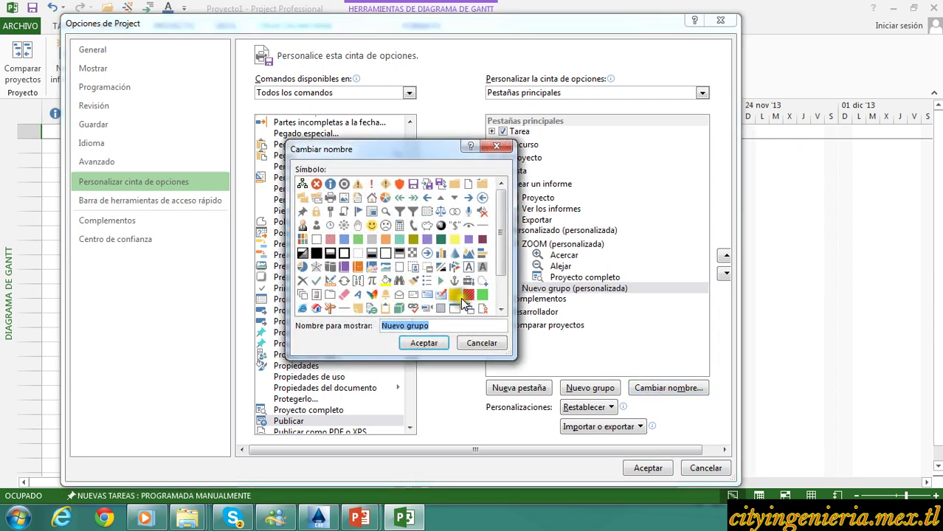
pyautogui.click(364, 332)
pyautogui.moveTo(439, 331); pyautogui.dragTo(376, 328)
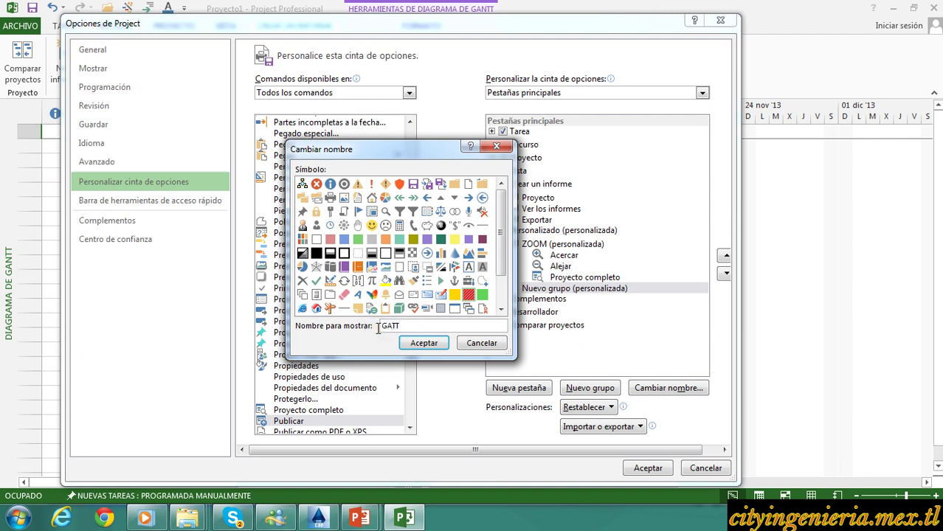
pyautogui.write('GANTT')
pyautogui.click(425, 343)
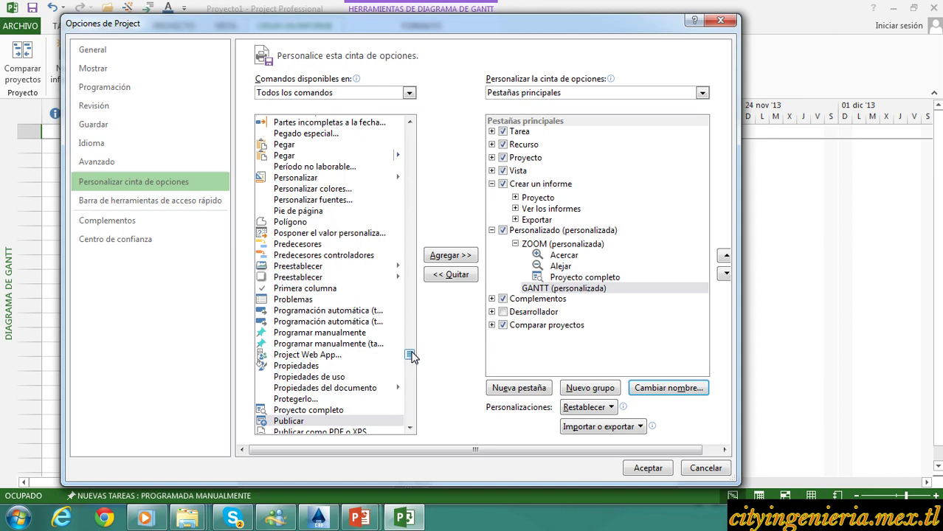
# Step: Add the Asistente para diagramas de Gantt command to the GANTT group
pyautogui.moveTo(411, 355); pyautogui.dragTo(422, 150)
pyautogui.scroll(-13, 422, 150)
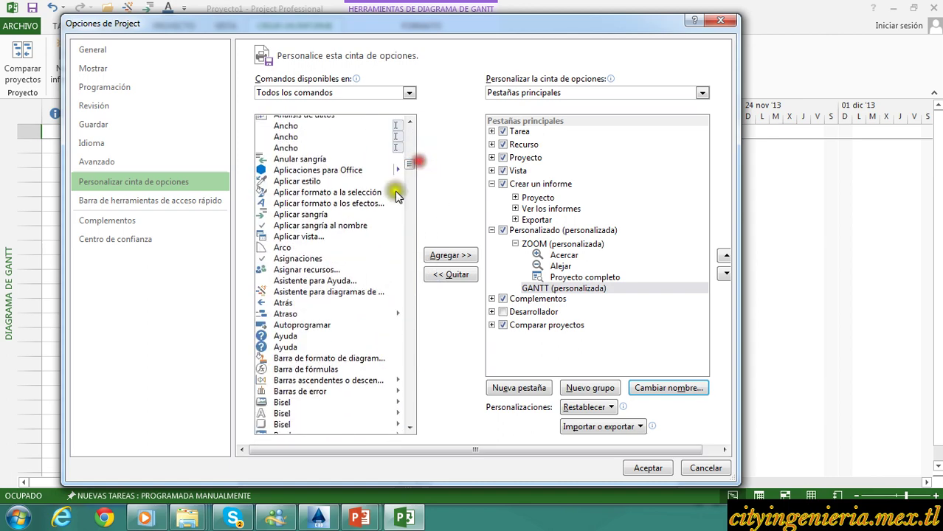
pyautogui.click(344, 294)
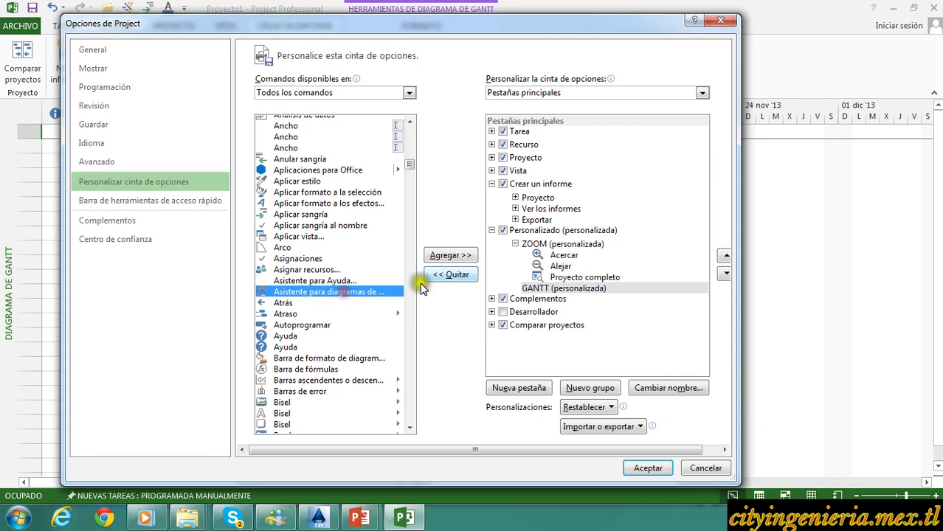
pyautogui.click(456, 258)
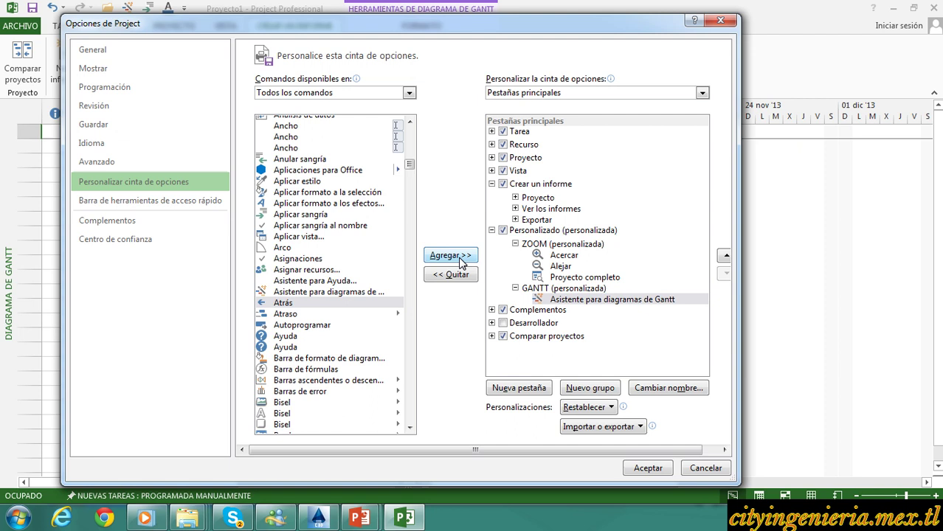
# Step: Add the Anular sangría and Aplicar sangría commands to the GANTT group
pyautogui.click(304, 161)
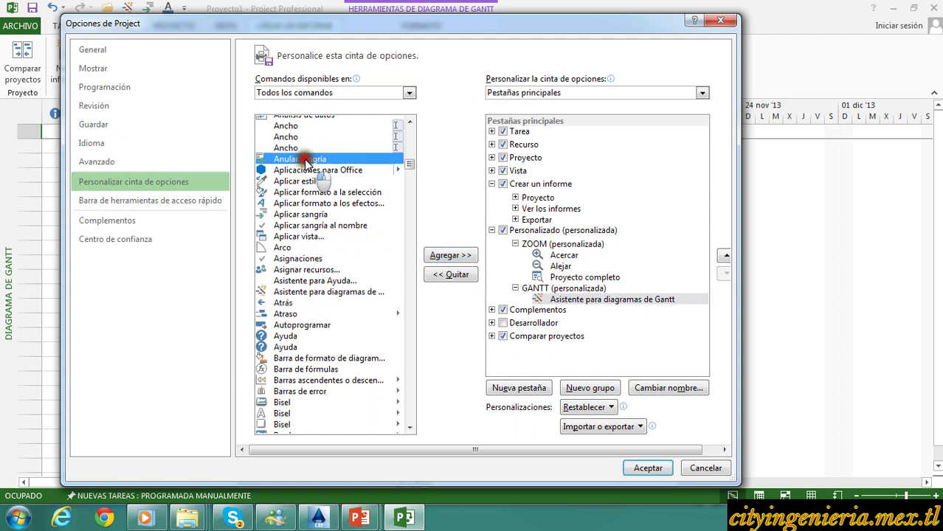
pyautogui.click(438, 258)
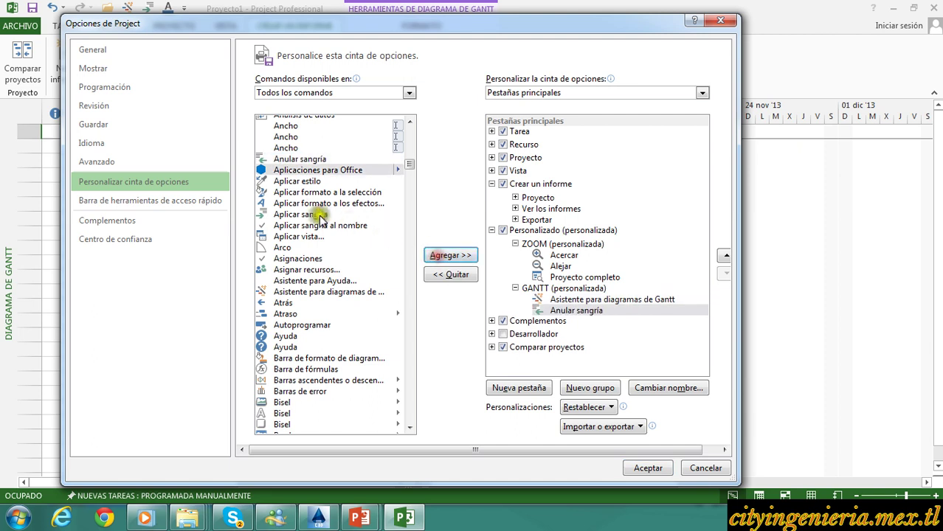
pyautogui.click(304, 214)
pyautogui.click(441, 255)
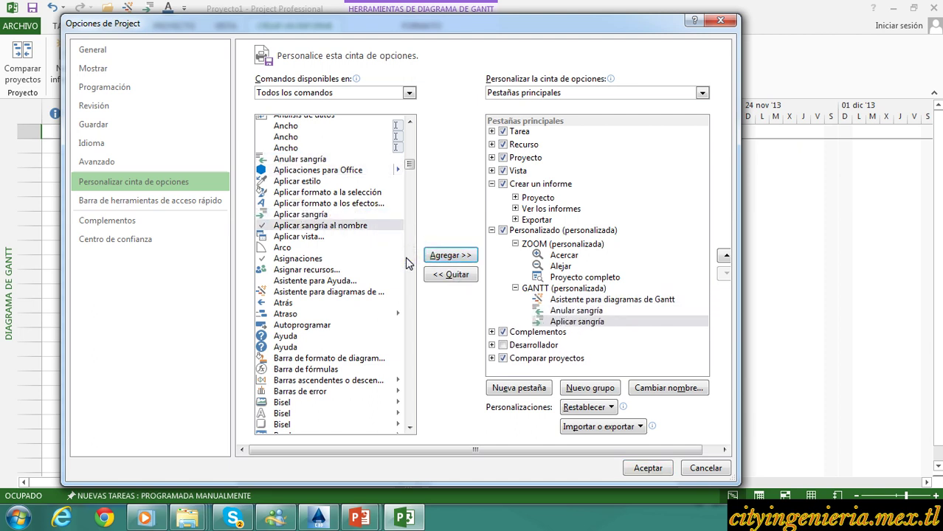
# Step: Add the Dividir tarea command to the GANTT group below Aplicar sangría
pyautogui.scroll(-15, 340, 281)
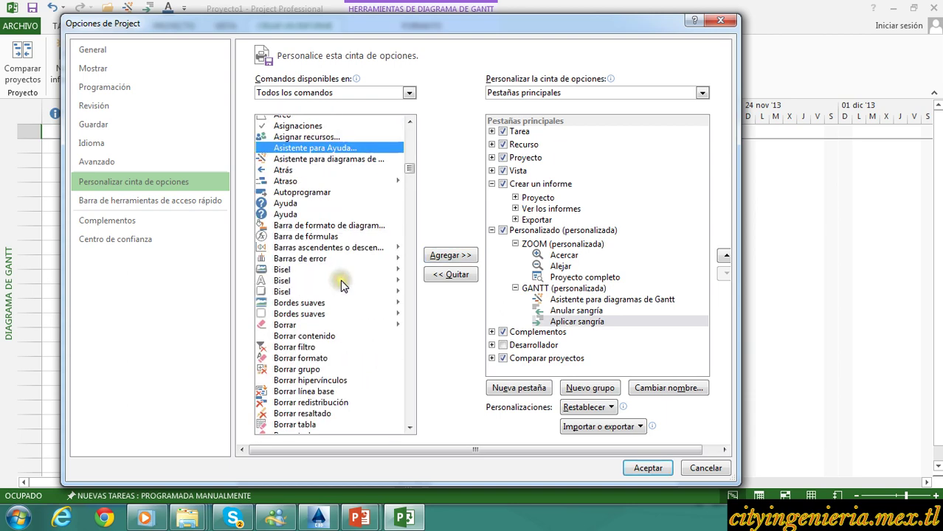
pyautogui.scroll(-20, 343, 285)
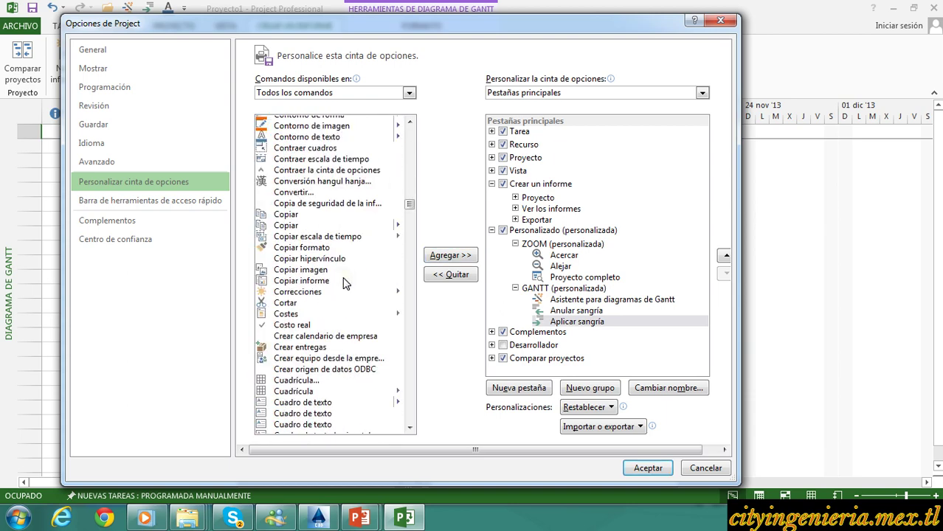
pyautogui.scroll(-9, 345, 283)
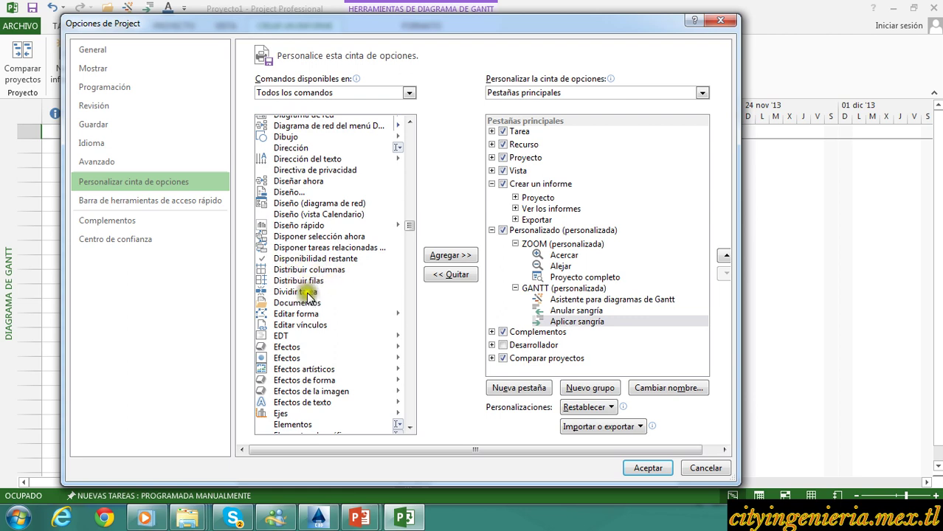
pyautogui.click(307, 294)
pyautogui.click(449, 256)
# Step: Find the Reprogramar trabajo command among all commands and add it to the GANTT group
pyautogui.click(320, 314)
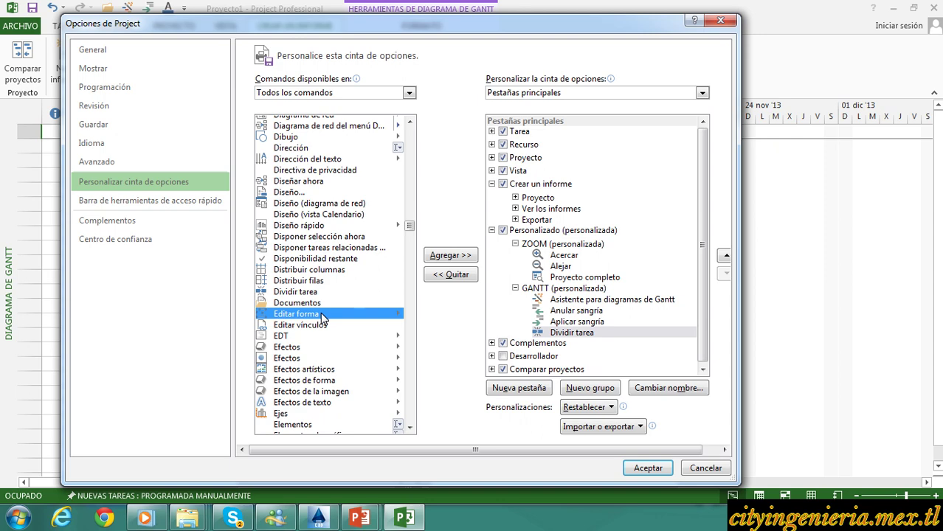
pyautogui.scroll(-6, 320, 312)
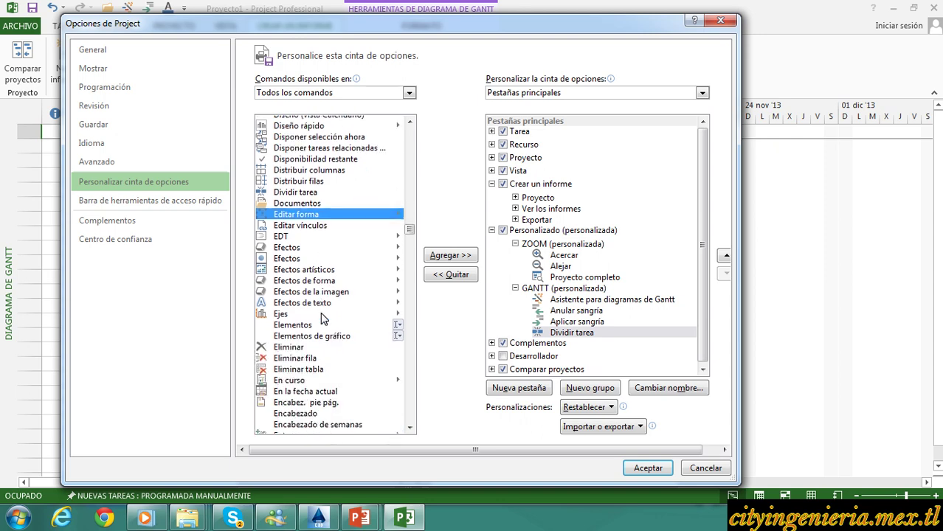
pyautogui.scroll(-7, 320, 312)
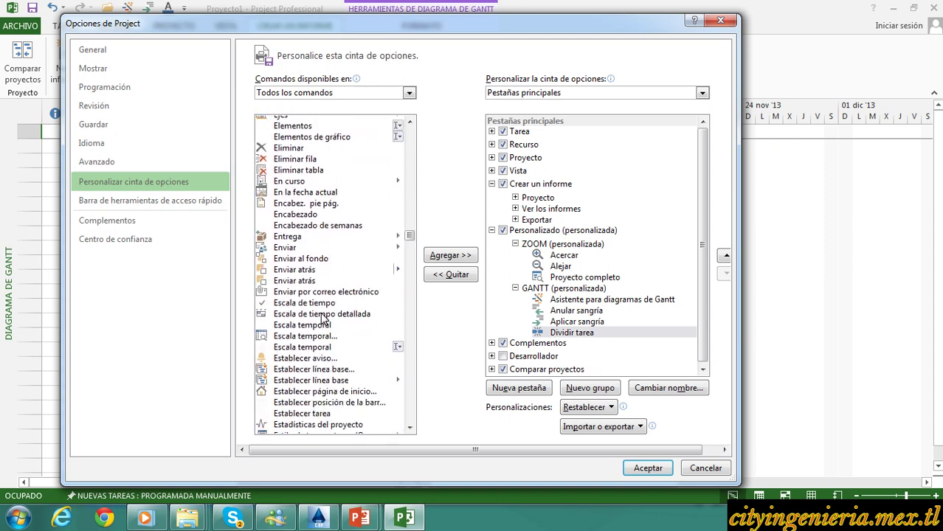
pyautogui.moveTo(409, 242); pyautogui.dragTo(409, 367)
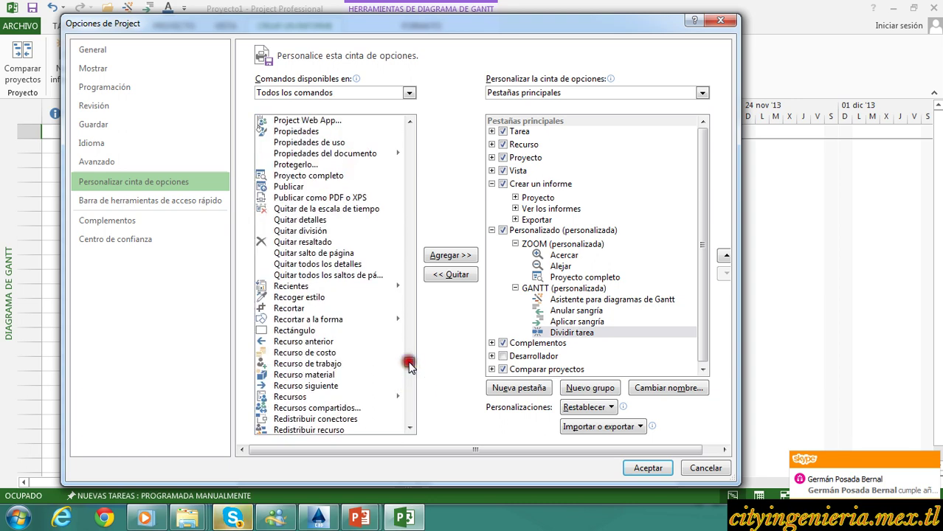
pyautogui.scroll(-2, 329, 317)
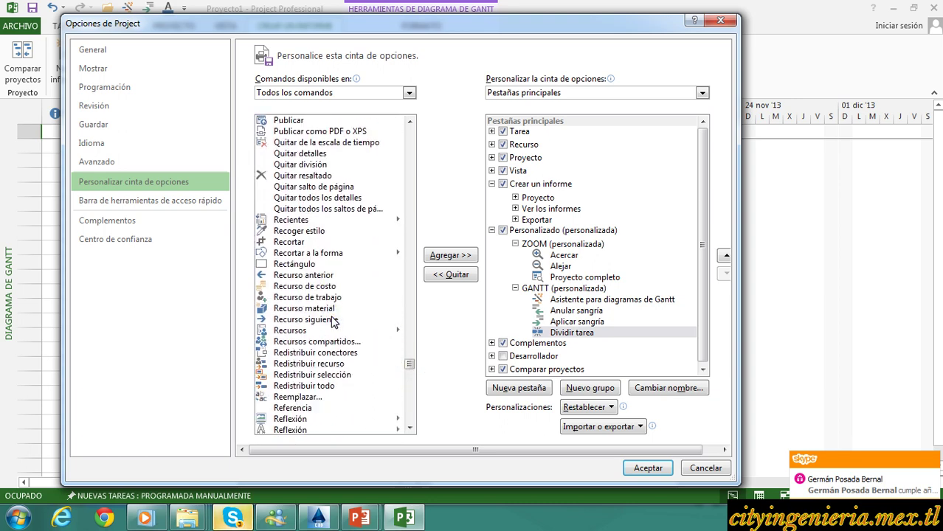
pyautogui.scroll(-4, 332, 322)
pyautogui.scroll(-5, 332, 323)
pyautogui.scroll(3, 332, 323)
pyautogui.click(313, 188)
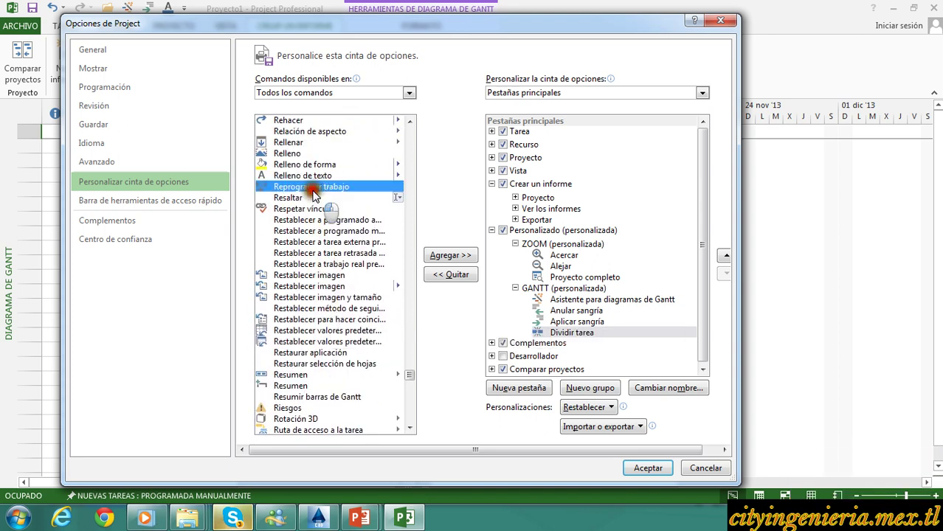
pyautogui.click(446, 256)
pyautogui.click(595, 346)
pyautogui.click(596, 347)
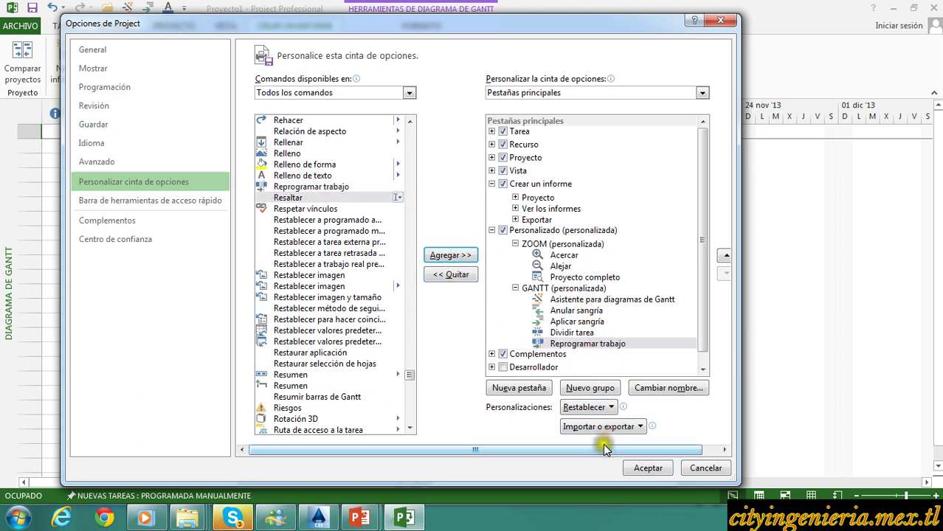
# Step: Apply the ribbon customization and review the groups on the Personalizado ribbon before returning to the Tarea ribbon
pyautogui.click(647, 471)
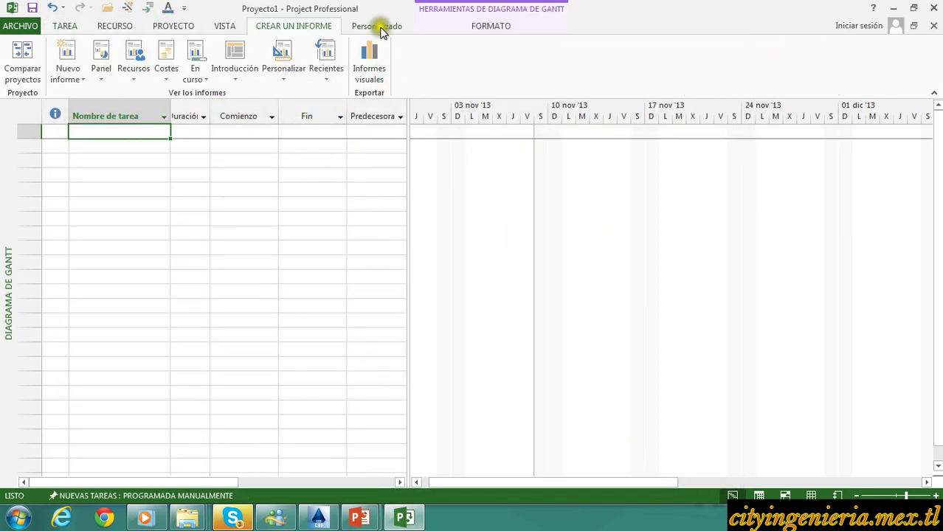
pyautogui.click(379, 27)
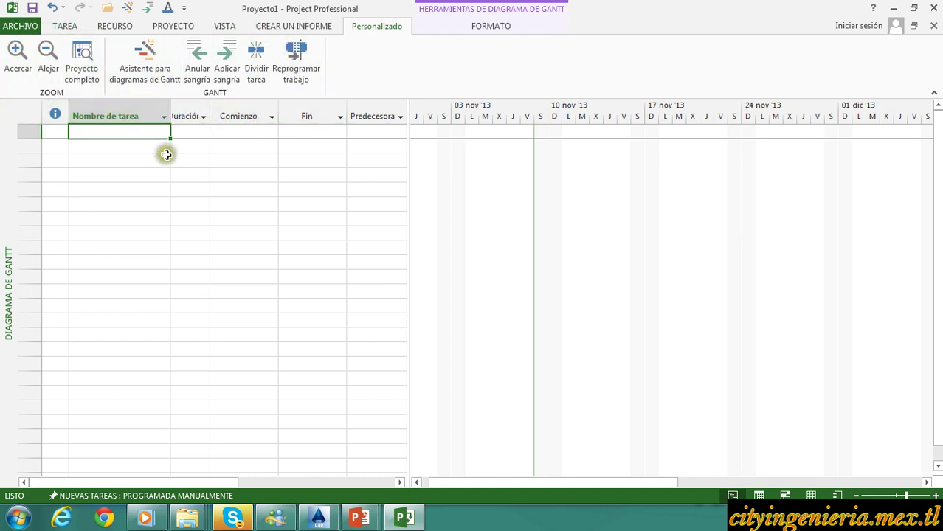
pyautogui.click(67, 27)
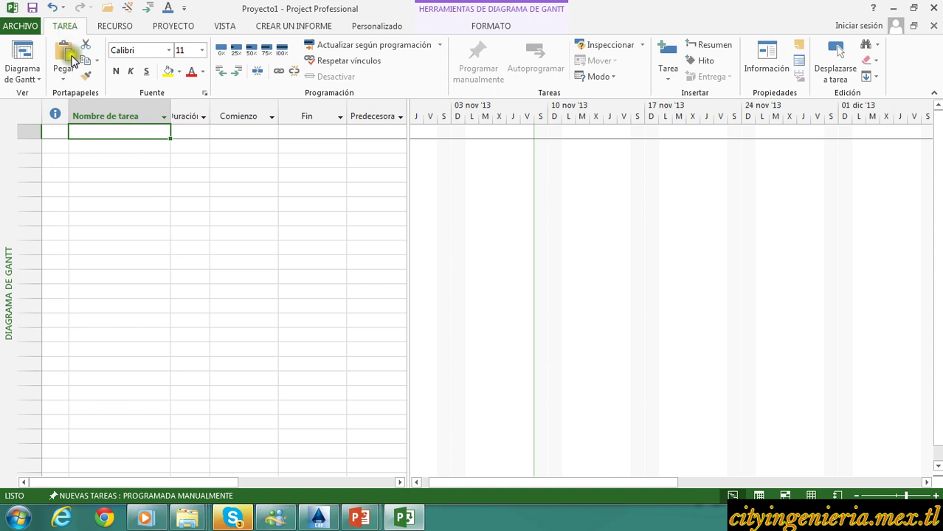
# Step: Set the scheduling mode for new tasks to Programada manualmente
pyautogui.click(144, 260)
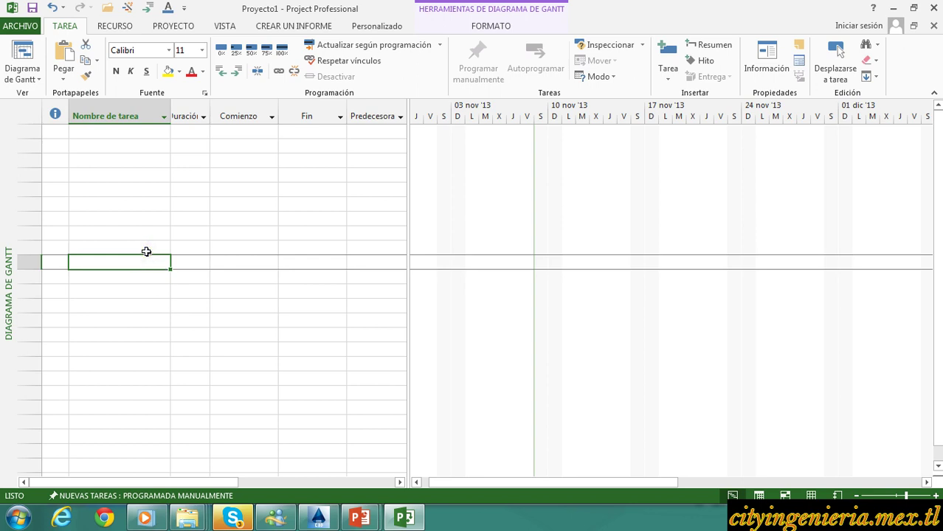
pyautogui.click(114, 499)
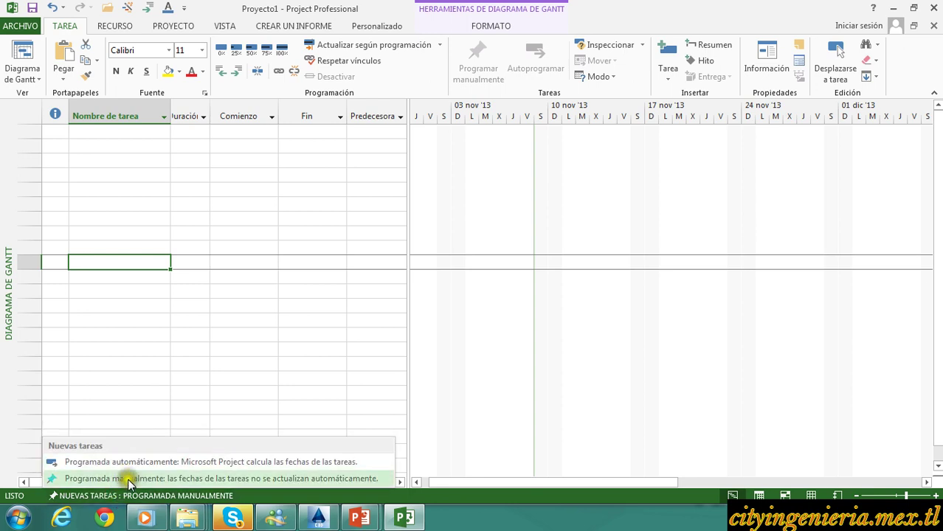
pyautogui.click(127, 479)
# Step: Enter TAREA 1 and TAREA 2 as task names in the first two rows of the table
pyautogui.click(131, 162)
pyautogui.click(122, 133)
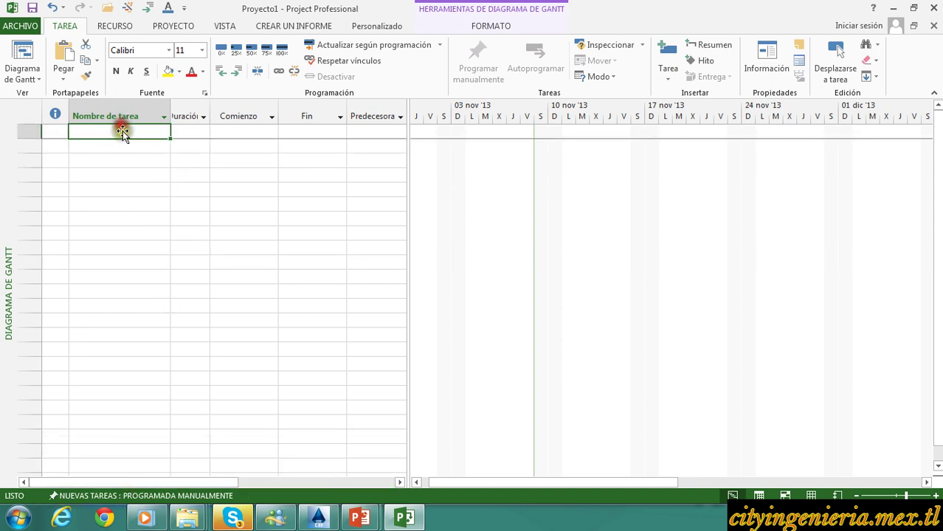
pyautogui.write('TA')
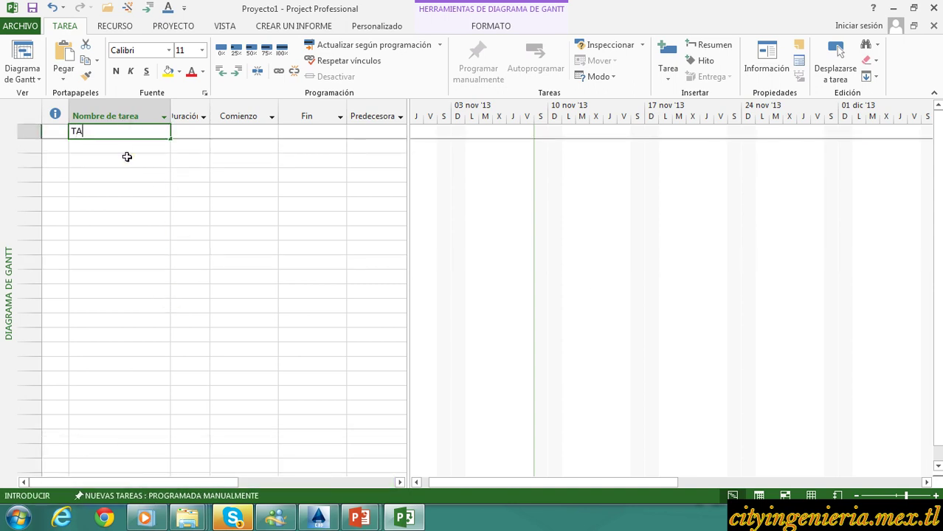
pyautogui.write('REA 1')
pyautogui.press('Return')
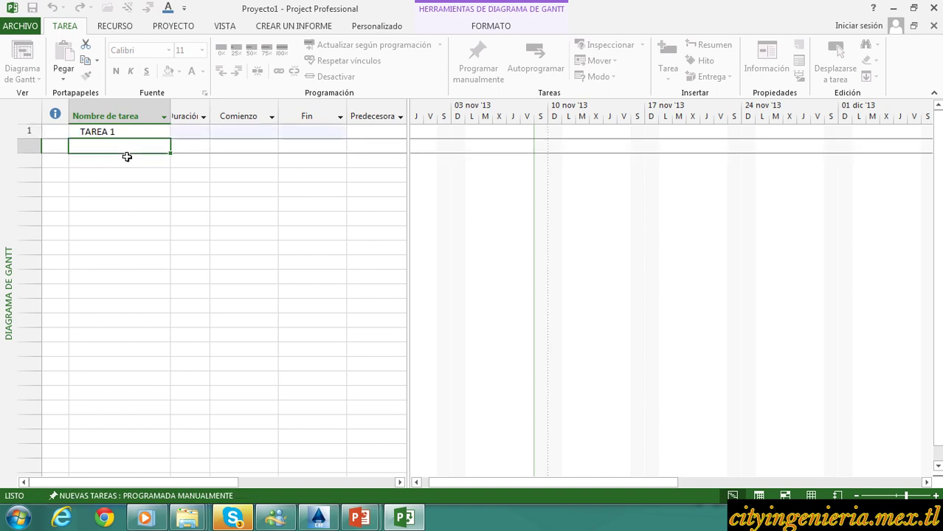
pyautogui.write('TAREA 2')
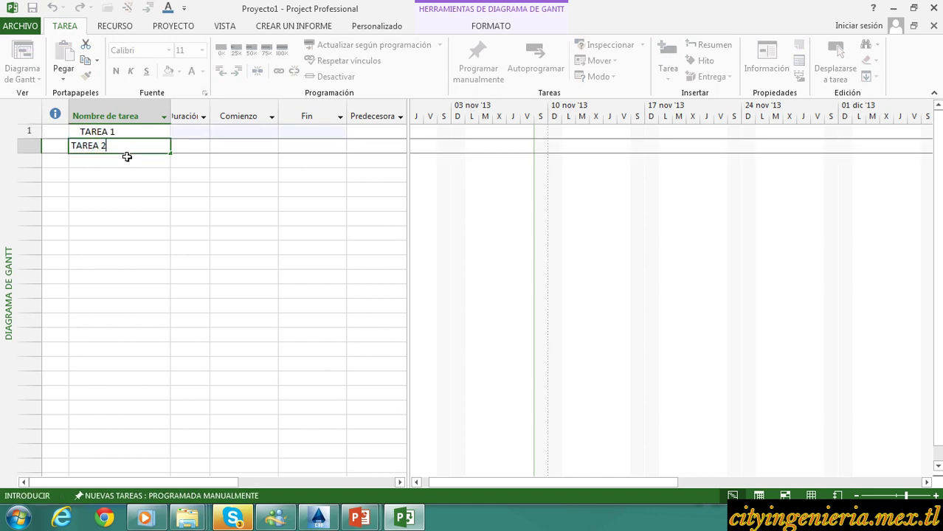
pyautogui.press('Return')
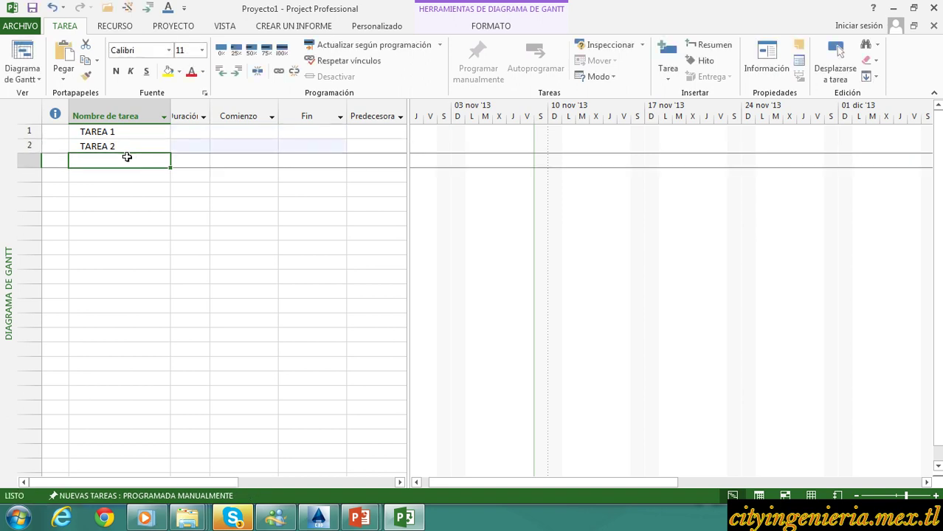
# Step: Widen the Duración column and set the durations of TAREA 1 and TAREA 2 to 4 and 6 days
pyautogui.moveTo(211, 116); pyautogui.dragTo(221, 116)
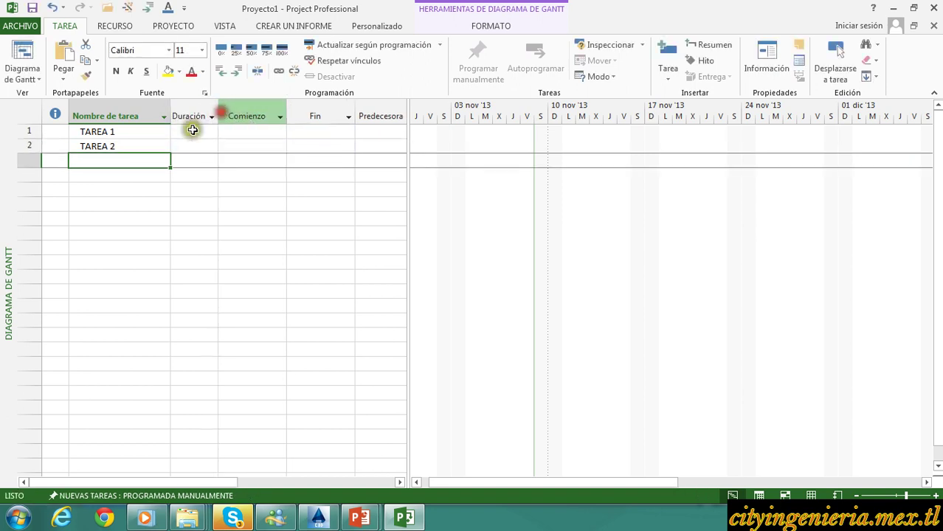
pyautogui.click(126, 131)
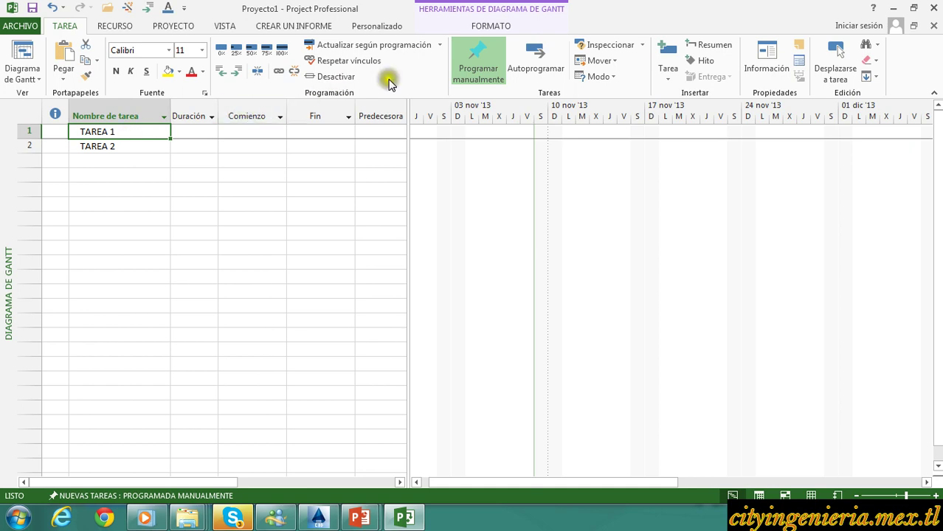
pyautogui.click(118, 146)
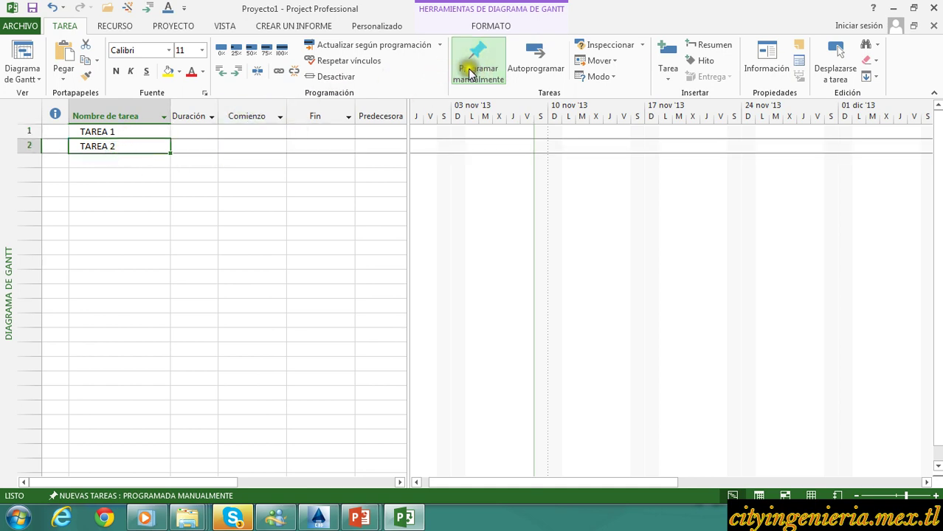
pyautogui.click(190, 134)
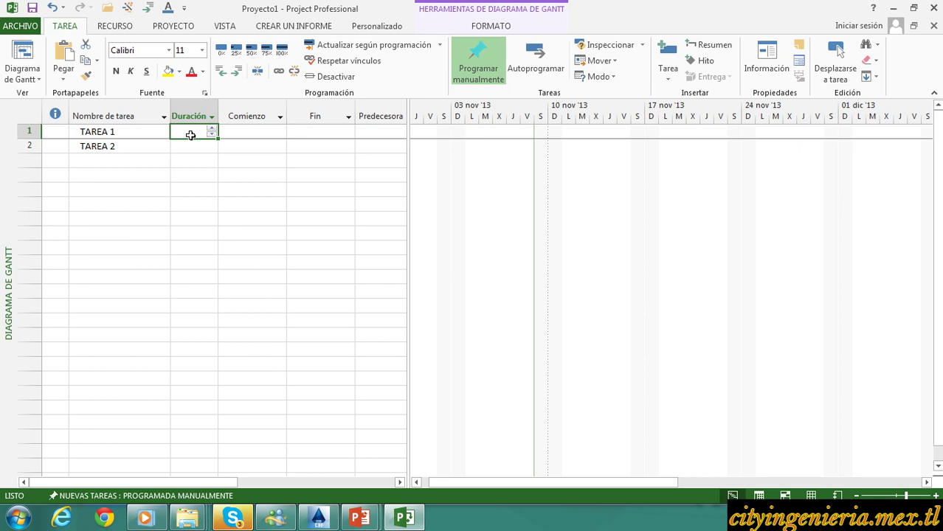
pyautogui.write('4')
pyautogui.press('Return')
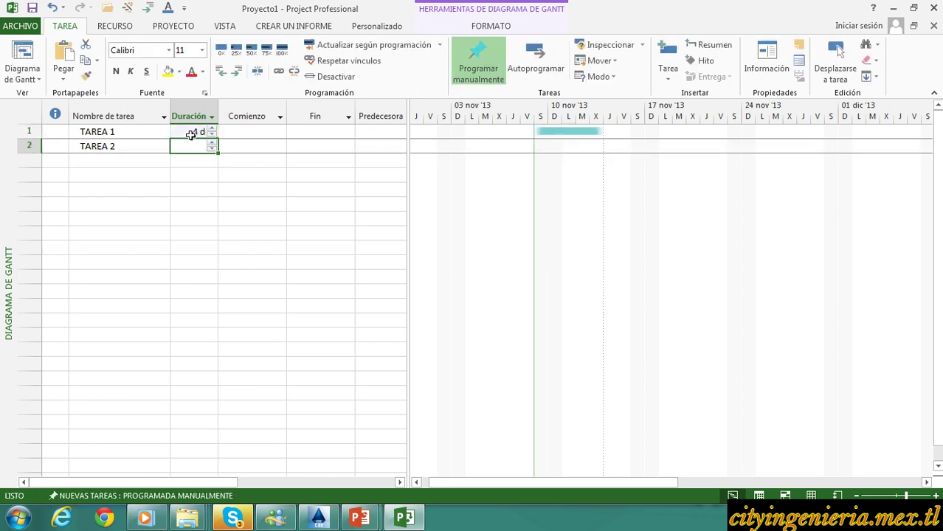
pyautogui.write('6')
pyautogui.press('Return')
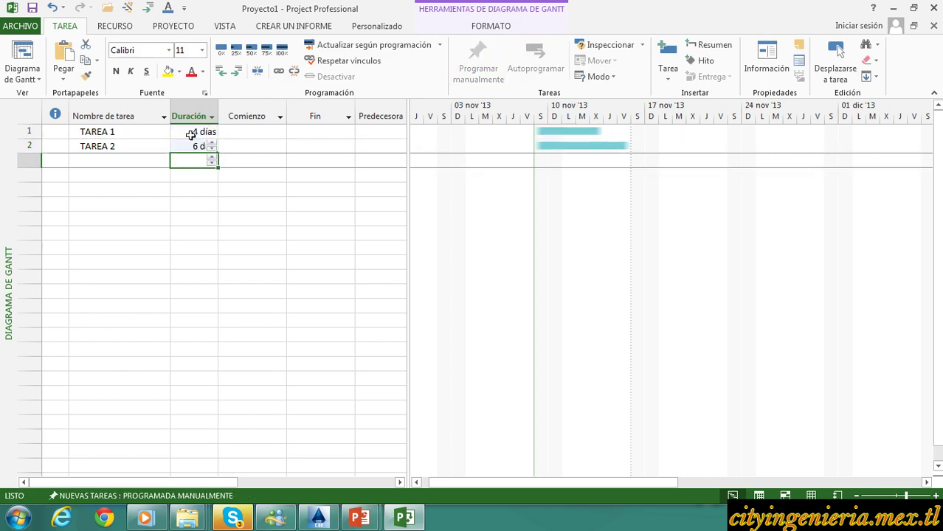
# Step: Select the task name cell in row 4 and set the scheduling mode for new tasks to Programada automáticamente
pyautogui.click(121, 175)
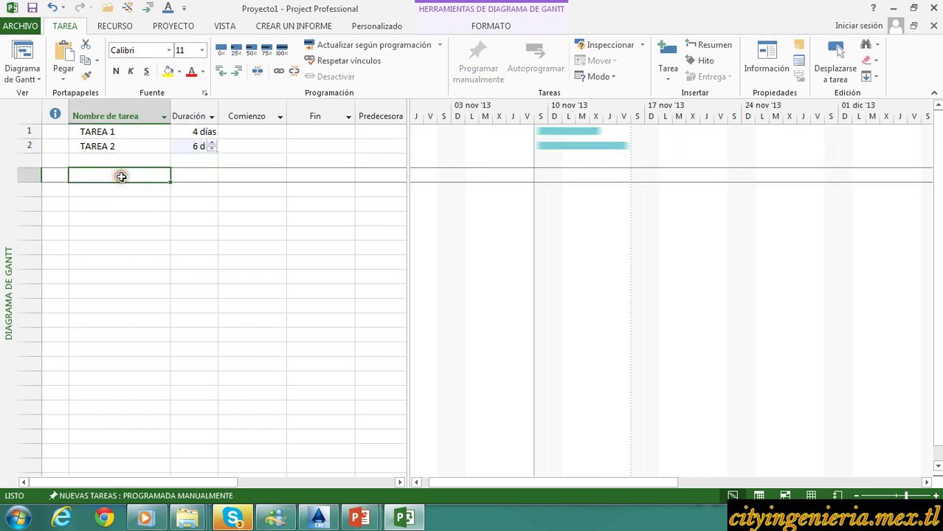
pyautogui.click(95, 496)
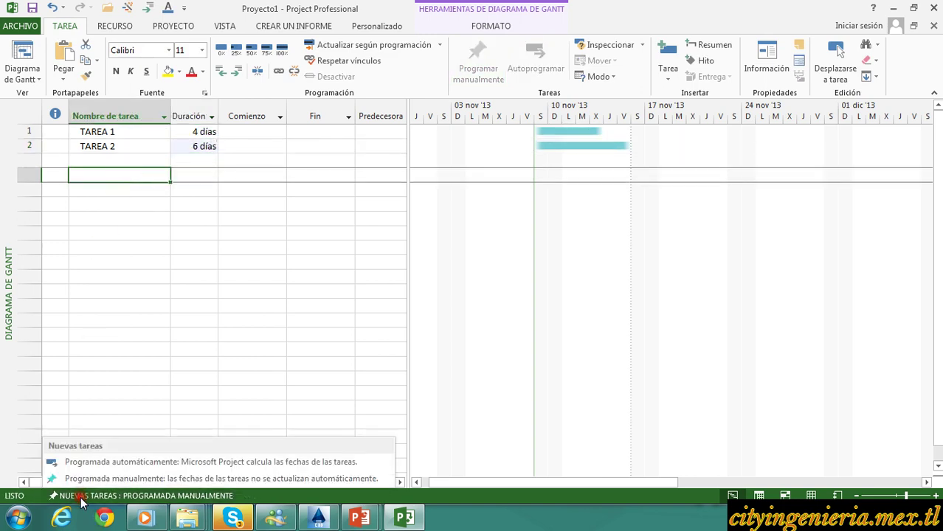
pyautogui.click(102, 462)
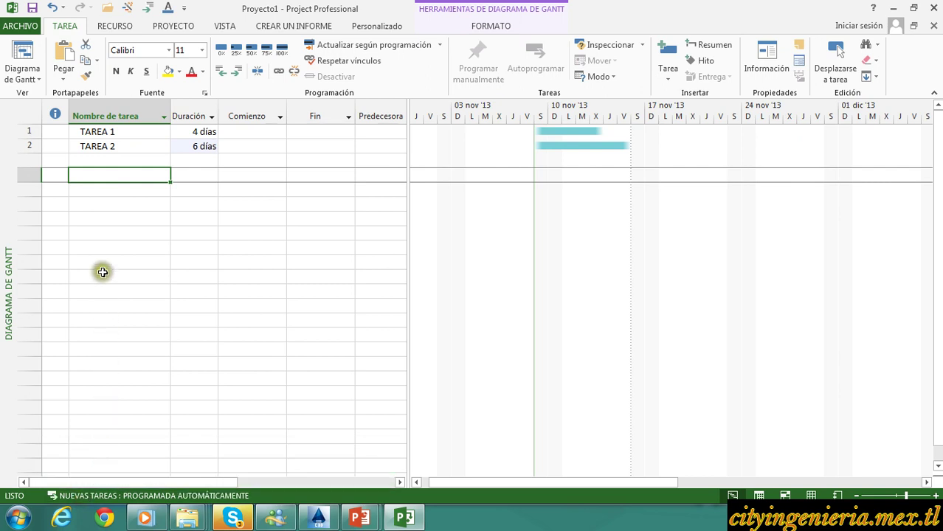
# Step: Enter a second pair of tasks named TAREA 1 and TAREA 2 in rows 4 and 5
pyautogui.write('TAREA')
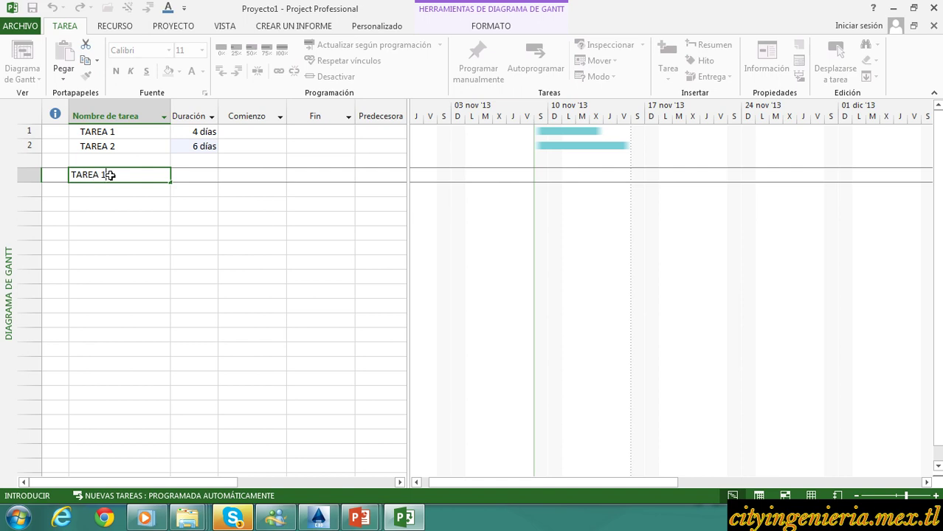
pyautogui.write(' 3')
pyautogui.press('Return')
pyautogui.write('TARE')
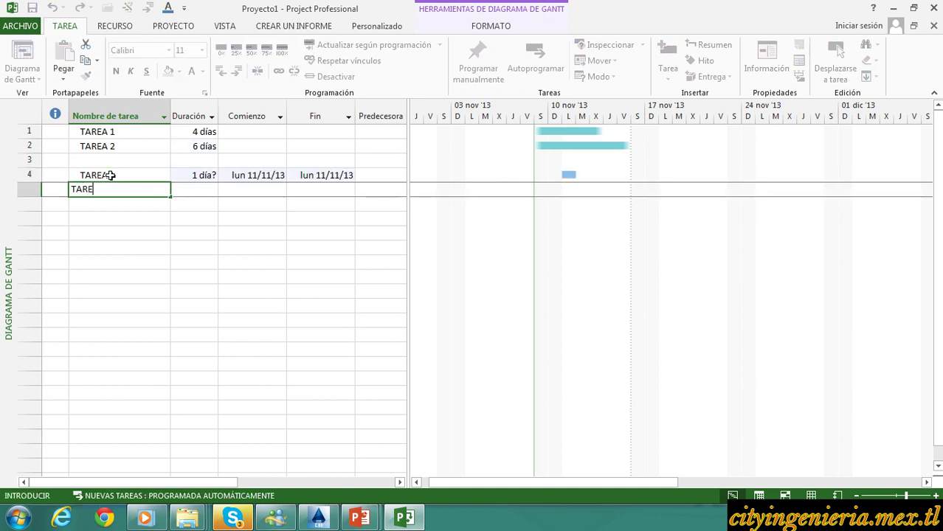
pyautogui.write('A 2')
pyautogui.press('Return')
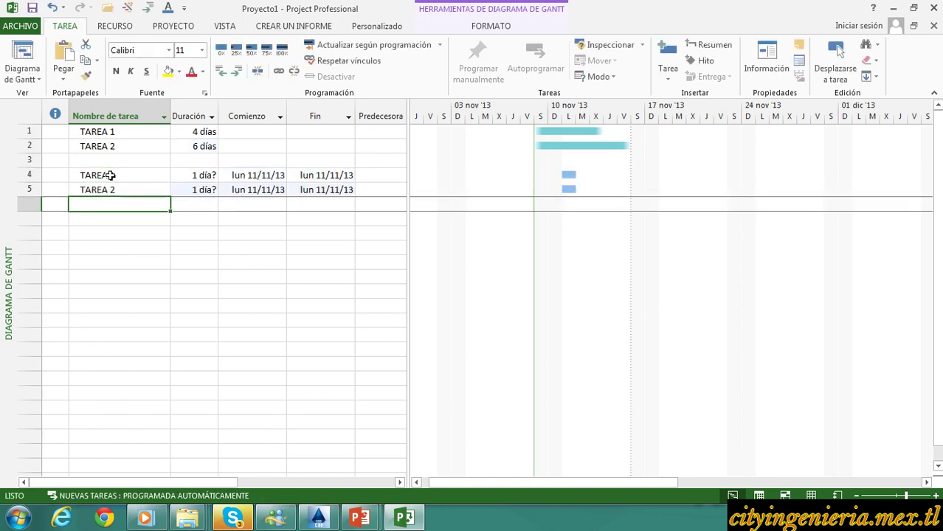
# Step: Examine the default durations and start dates of the automatically scheduled tasks in rows 4 and 5
pyautogui.click(126, 175)
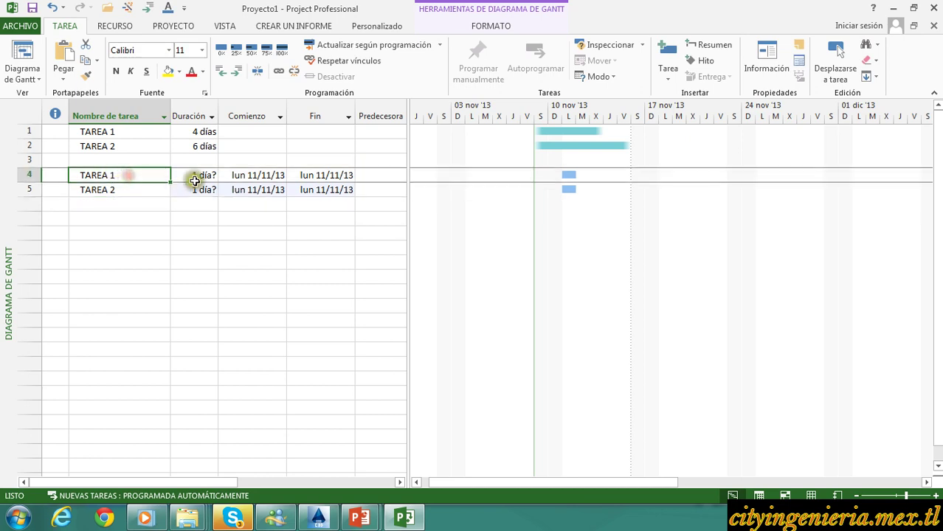
pyautogui.click(211, 177)
pyautogui.click(194, 189)
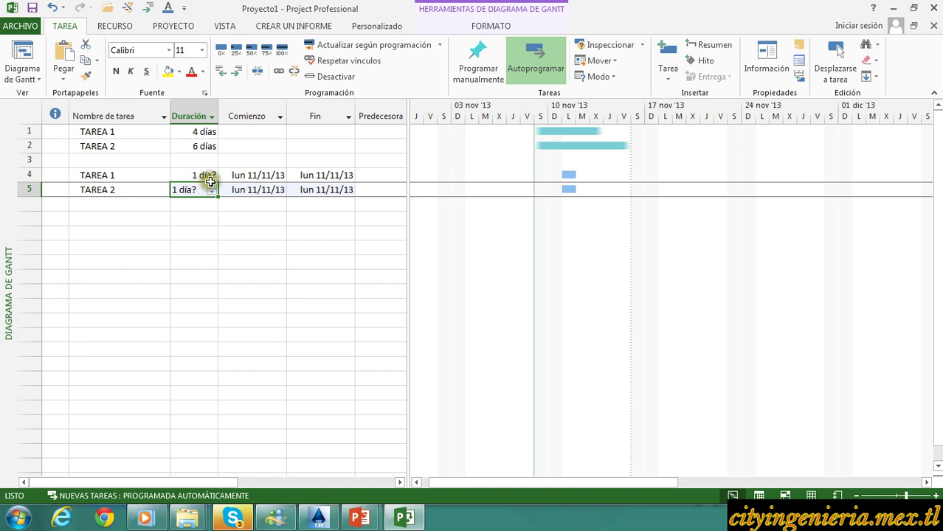
pyautogui.click(247, 176)
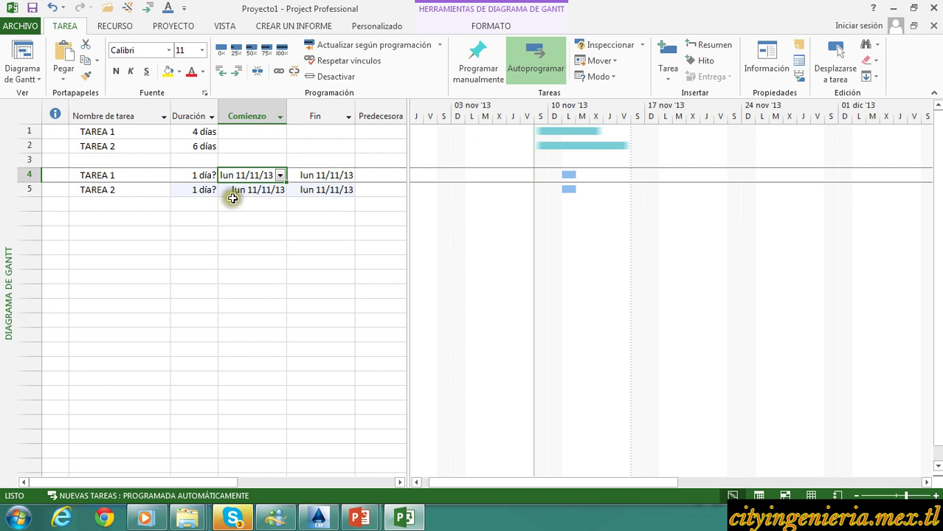
pyautogui.click(235, 193)
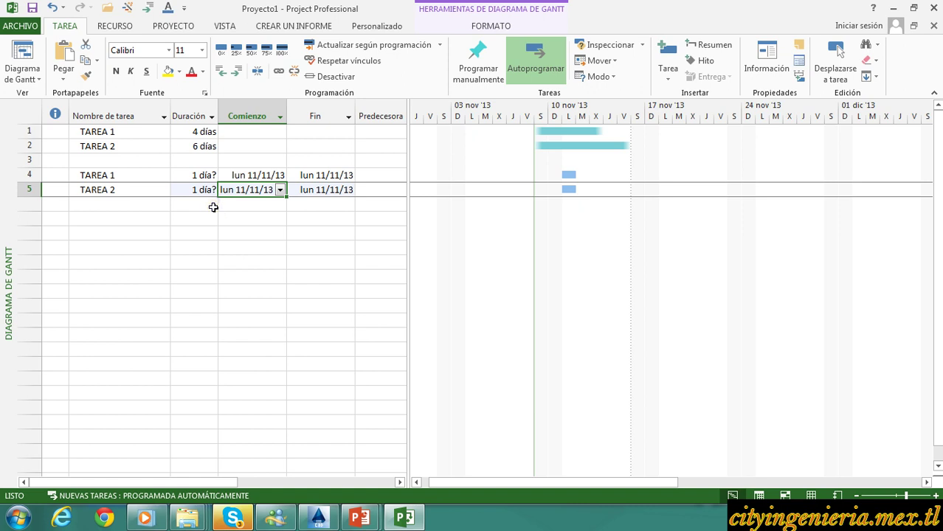
pyautogui.click(235, 176)
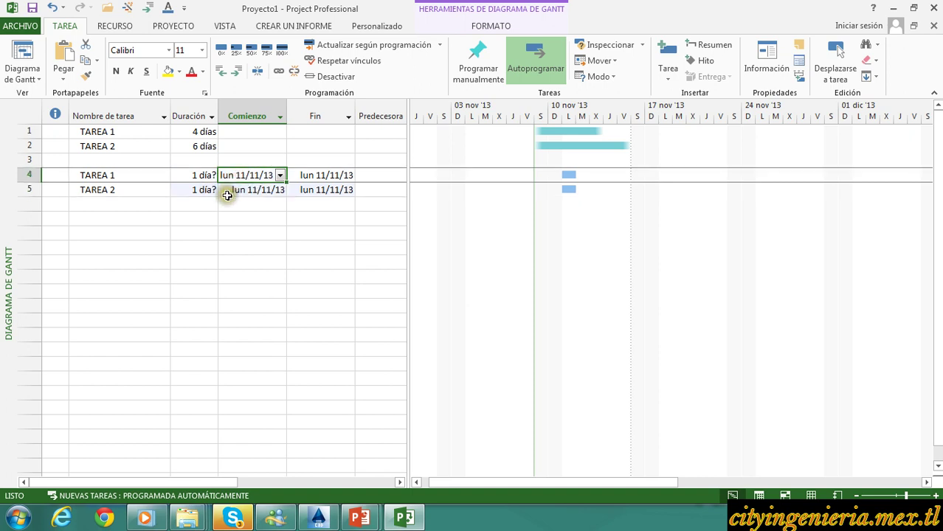
pyautogui.click(226, 191)
pyautogui.click(233, 176)
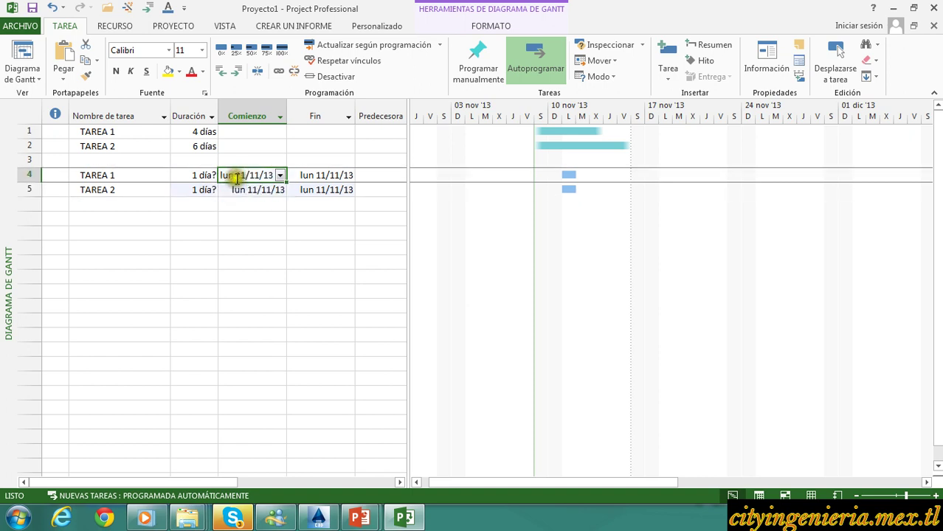
pyautogui.click(233, 190)
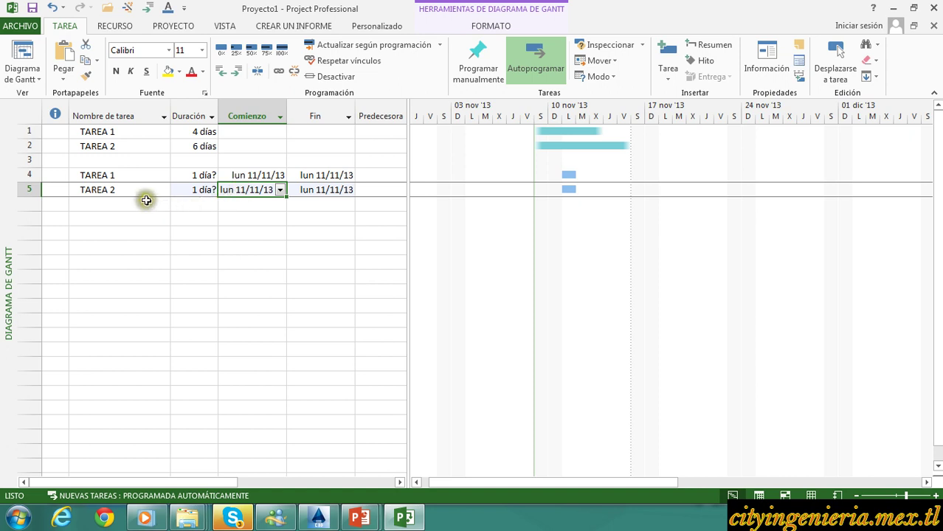
# Step: Set the durations of the tasks in rows 4 and 5 to 4 and 6 days
pyautogui.click(202, 179)
pyautogui.write('4')
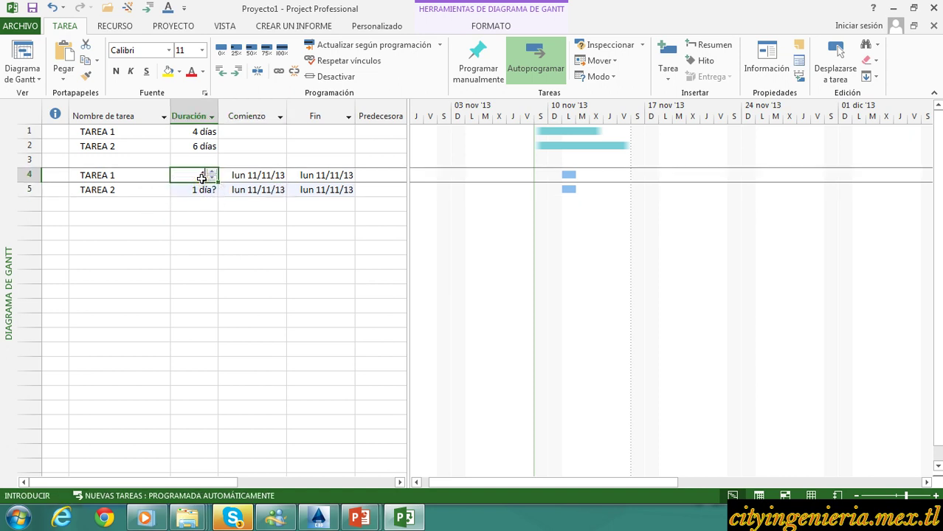
pyautogui.press('Return')
pyautogui.write('6')
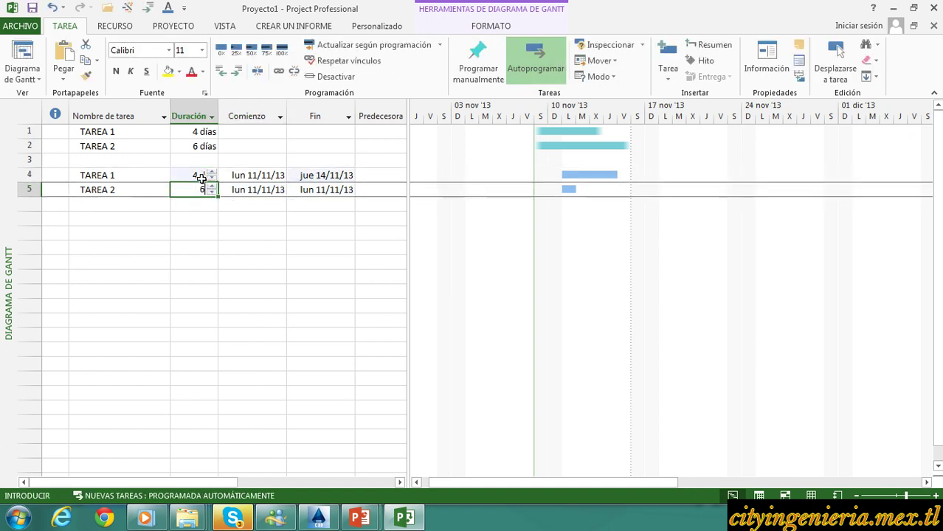
pyautogui.press('Return')
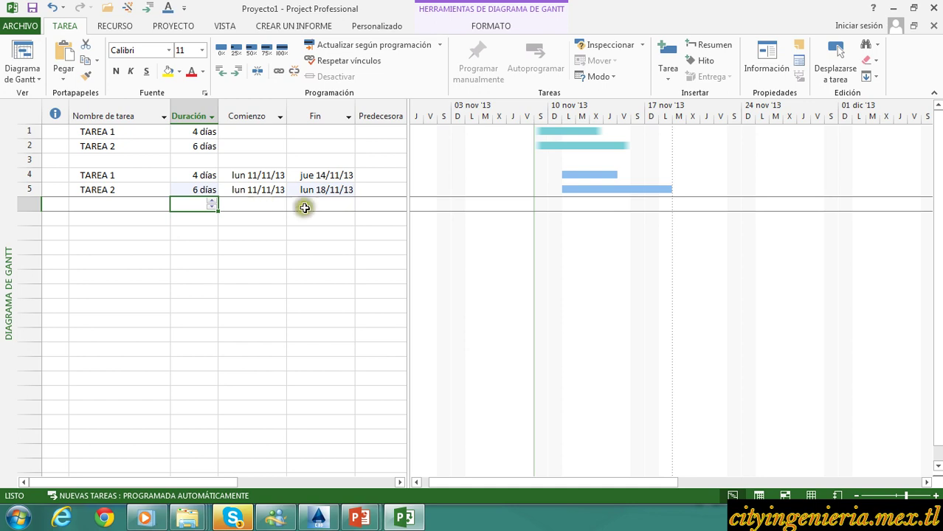
# Step: Link TAREA 1 to TAREA 2 on the Gantt chart in both the manually and the automatically scheduled pair
pyautogui.moveTo(571, 130); pyautogui.dragTo(583, 188)
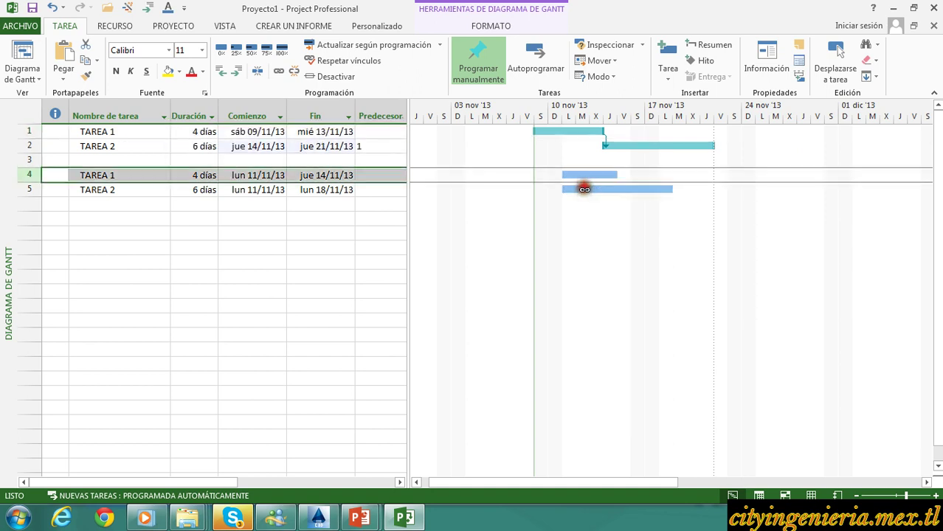
pyautogui.click(177, 204)
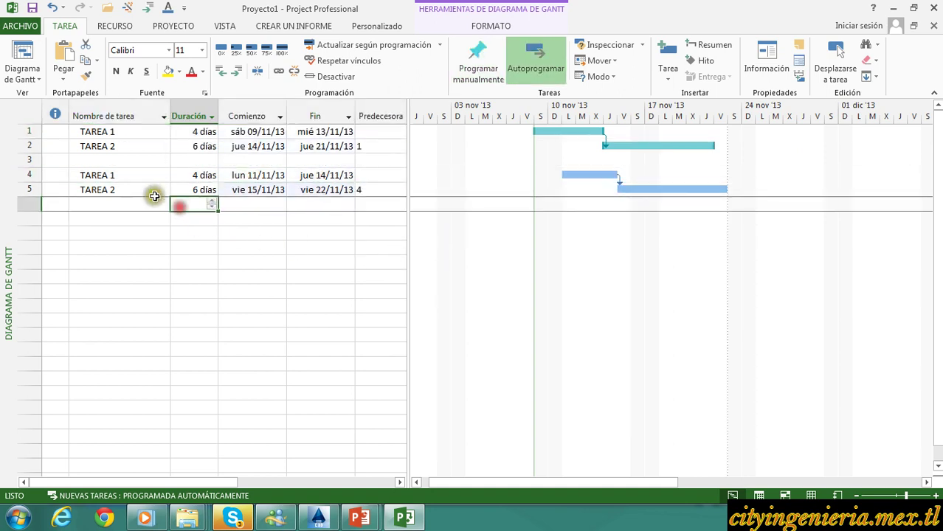
# Step: Compare the scheduling modes, durations and dates of the linked manual tasks with those of the linked automatic tasks
pyautogui.click(131, 189)
pyautogui.click(205, 133)
pyautogui.click(206, 146)
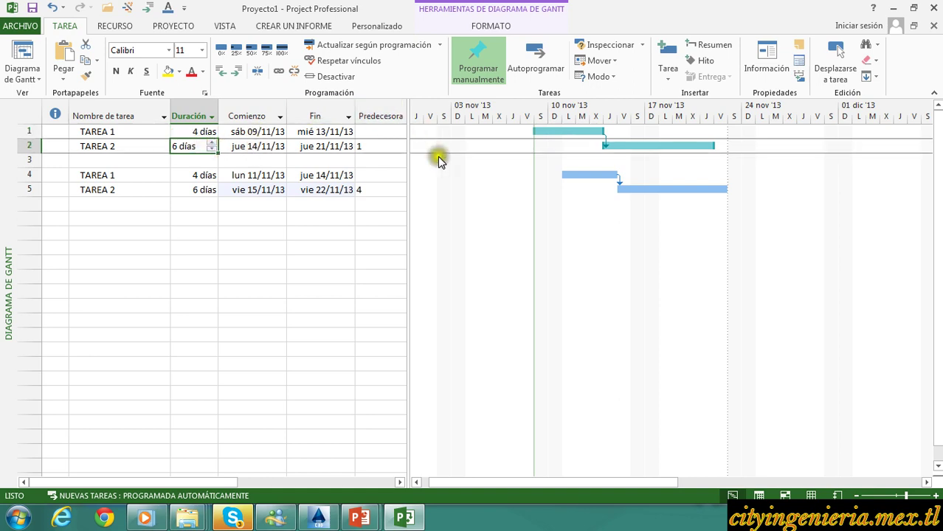
pyautogui.click(273, 232)
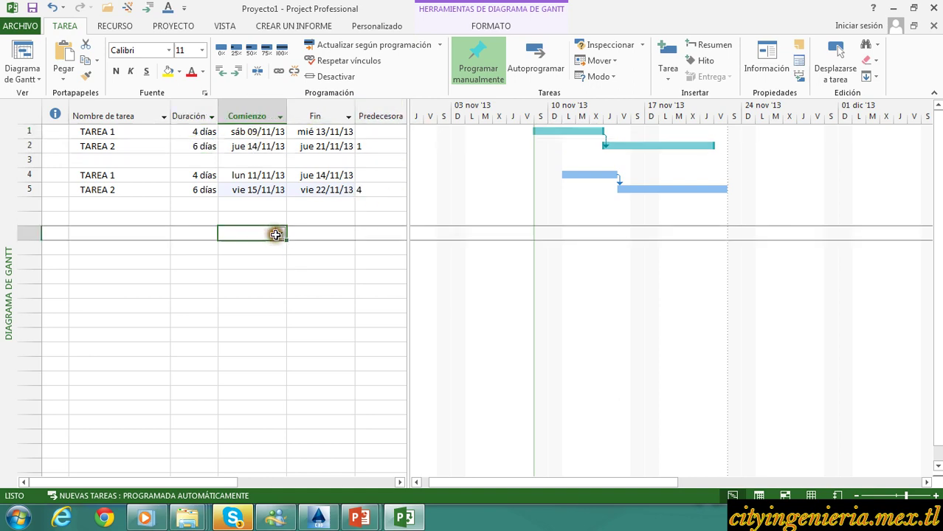
pyautogui.click(133, 177)
pyautogui.click(132, 187)
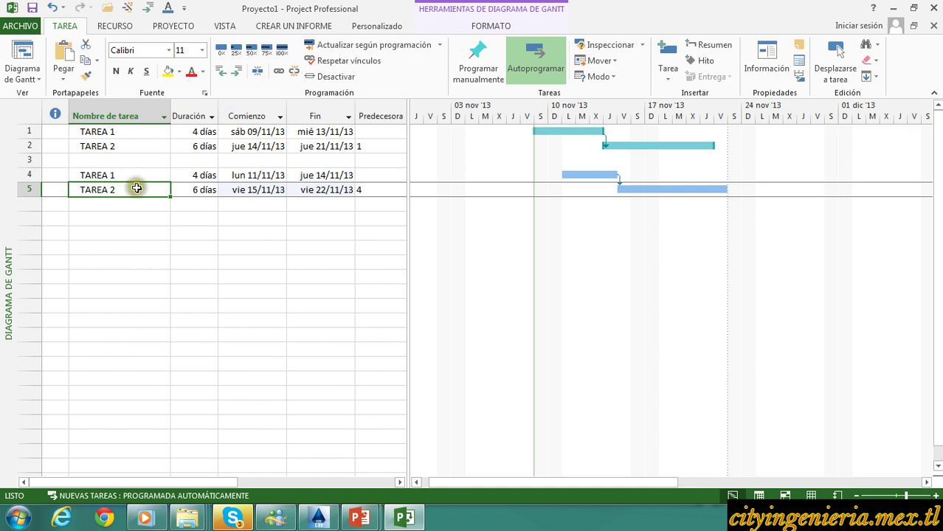
pyautogui.click(140, 147)
pyautogui.click(135, 135)
pyautogui.click(139, 146)
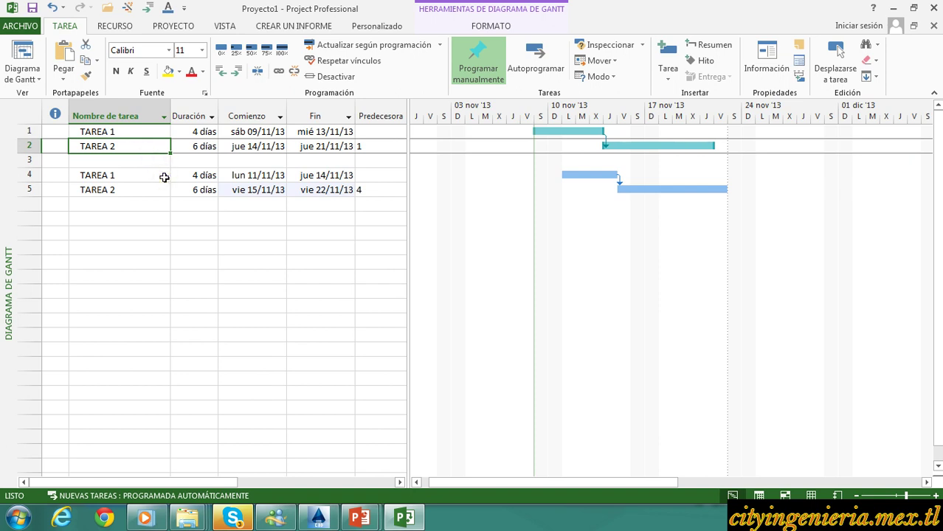
# Step: Set the duration of the manually scheduled TAREA 1 in row 1 to 6 days
pyautogui.click(190, 147)
pyautogui.click(191, 132)
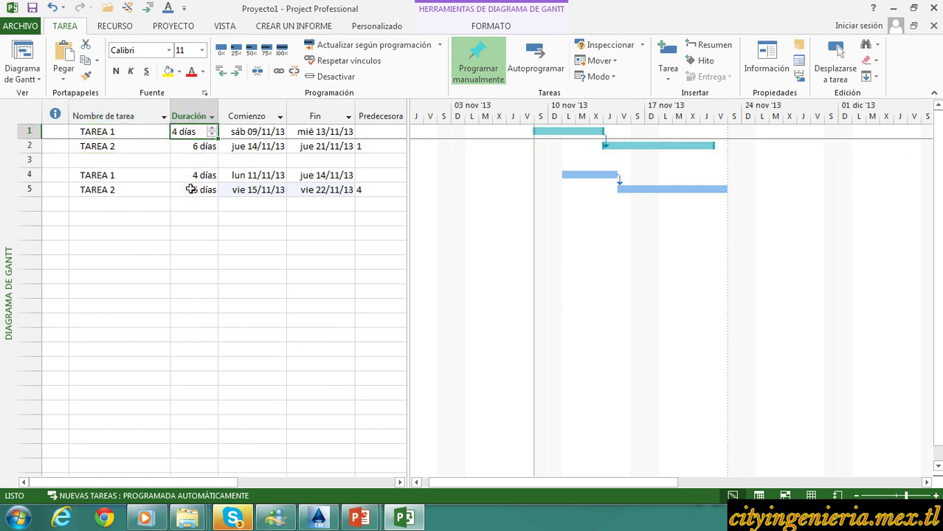
pyautogui.write('6')
pyautogui.press('Return')
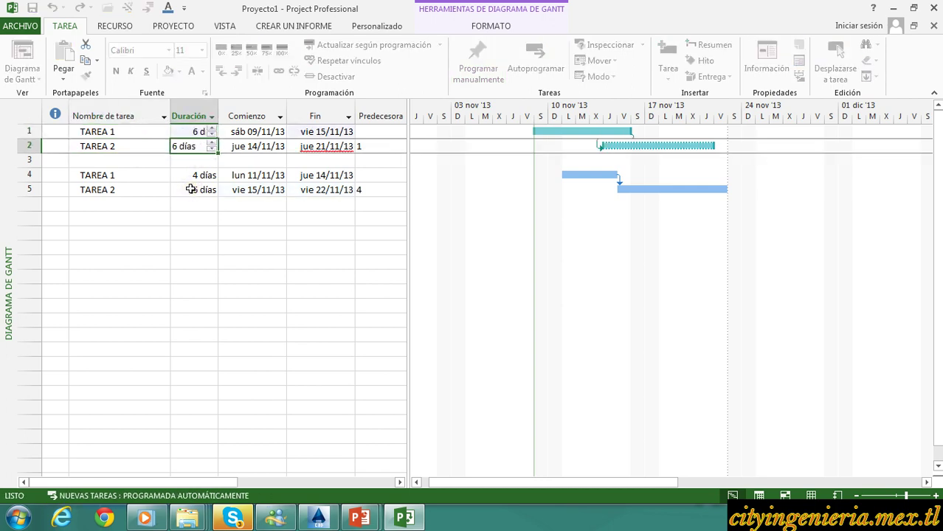
pyautogui.click(138, 146)
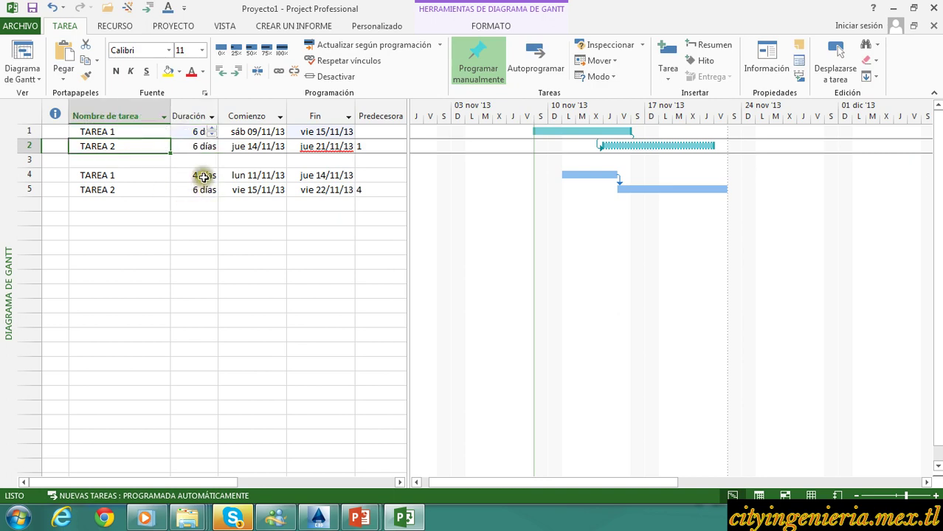
# Step: Set the duration of the automatically scheduled TAREA 1 in row 4 to 6 days
pyautogui.click(204, 175)
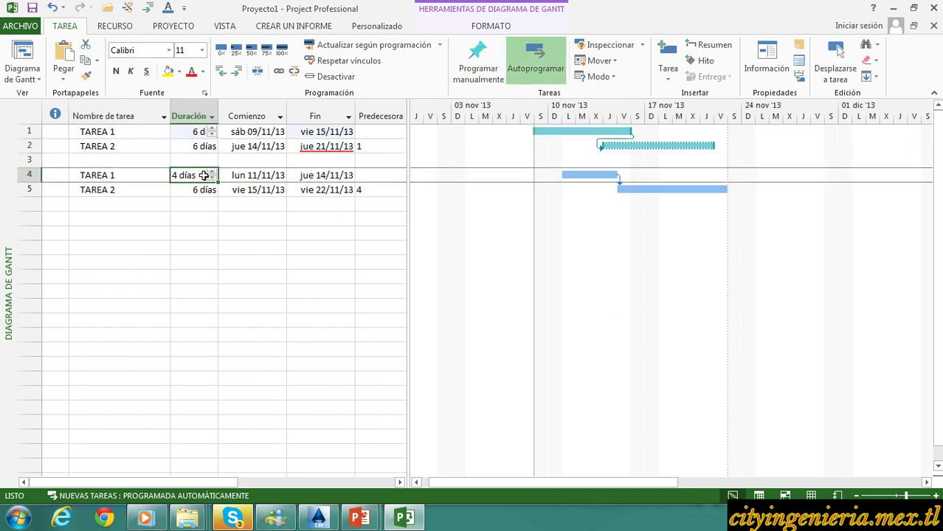
pyautogui.press('BackSpace')
pyautogui.press('Return')
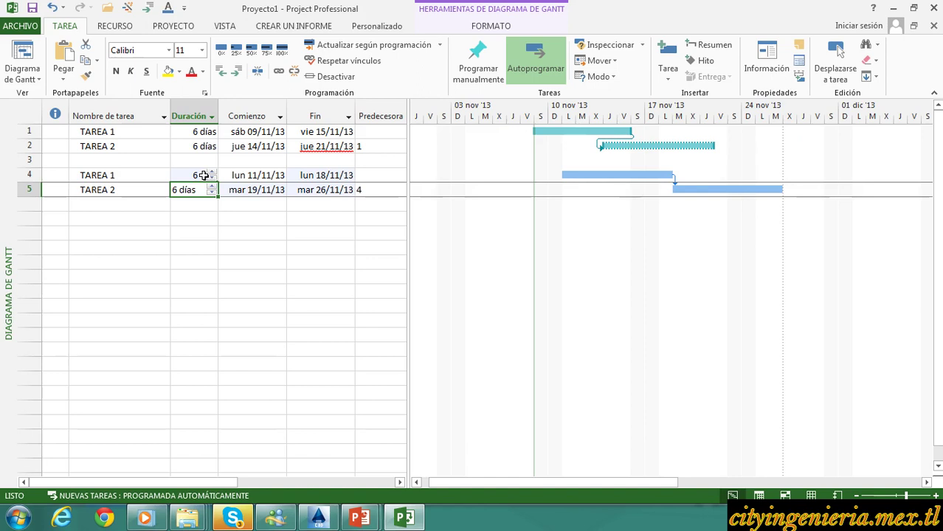
# Step: Examine how the linked TAREA 2 reacts to the longer TAREA 1 in each pair, and check the scheduling mode for new tasks
pyautogui.click(127, 148)
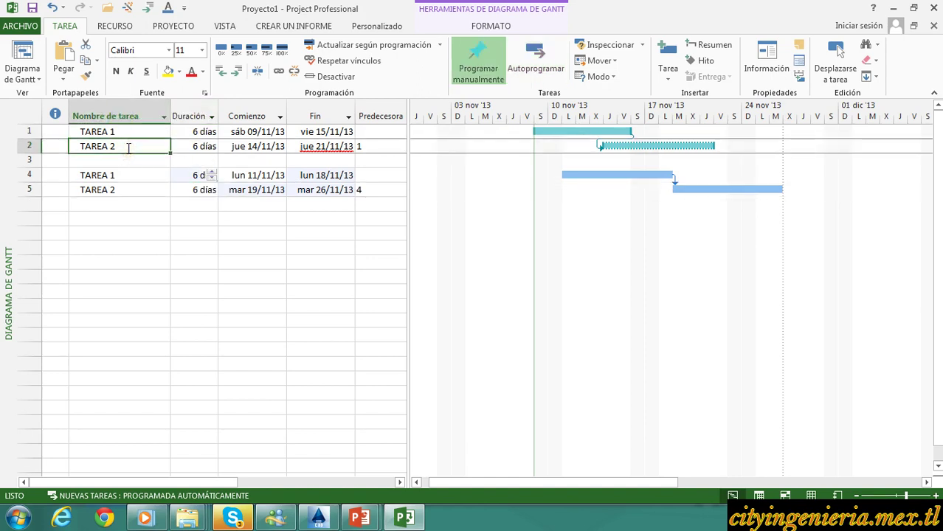
pyautogui.click(135, 177)
pyautogui.click(134, 189)
pyautogui.moveTo(133, 177); pyautogui.dragTo(135, 186)
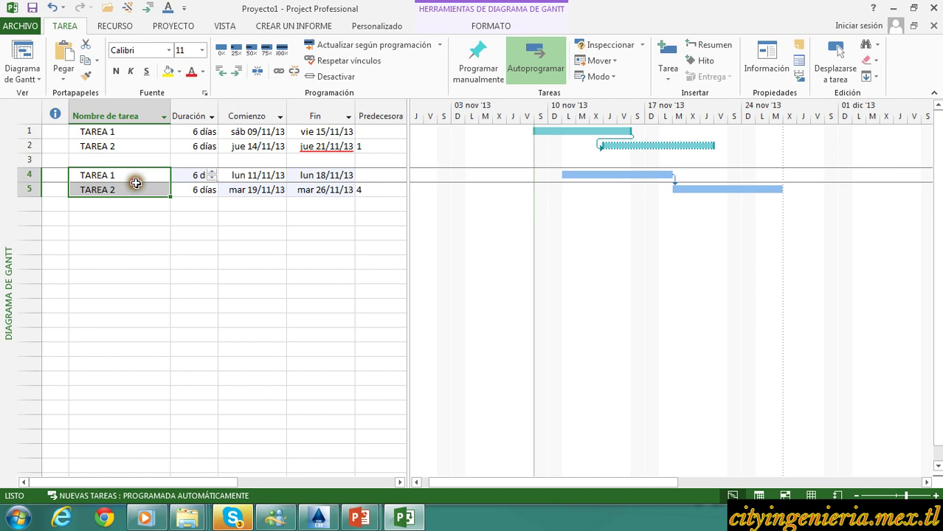
pyautogui.click(104, 496)
pyautogui.click(120, 459)
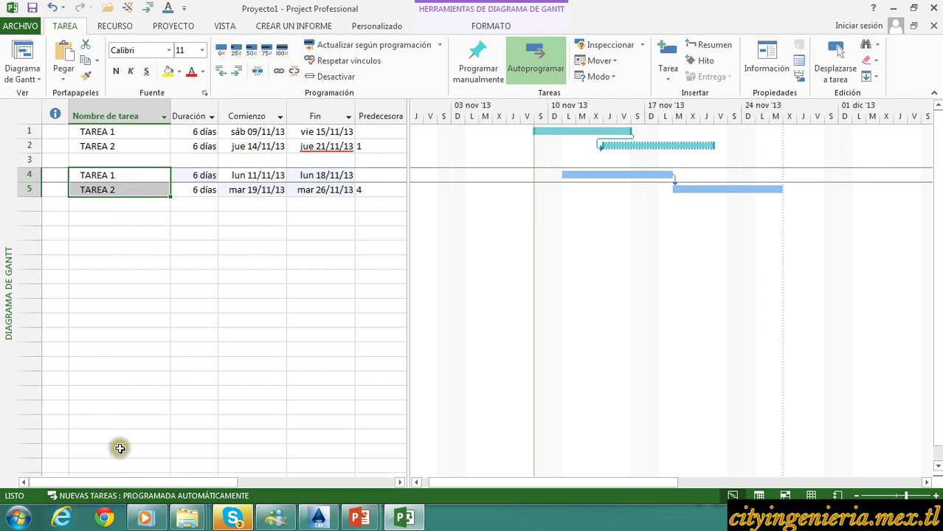
pyautogui.click(141, 131)
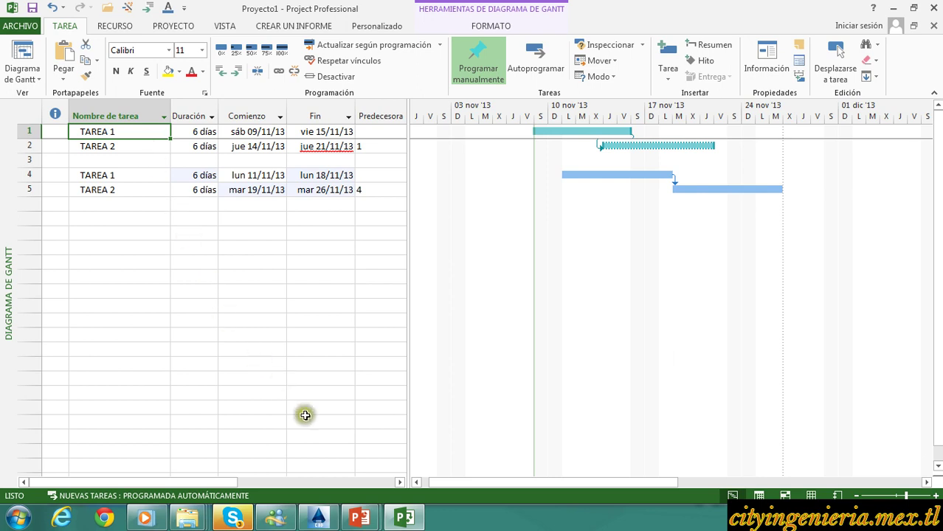
# Step: Switch to the PowerPoint slide show and advance from the Project interface overview to the closing contact slide
pyautogui.click(361, 518)
pyautogui.click(413, 475)
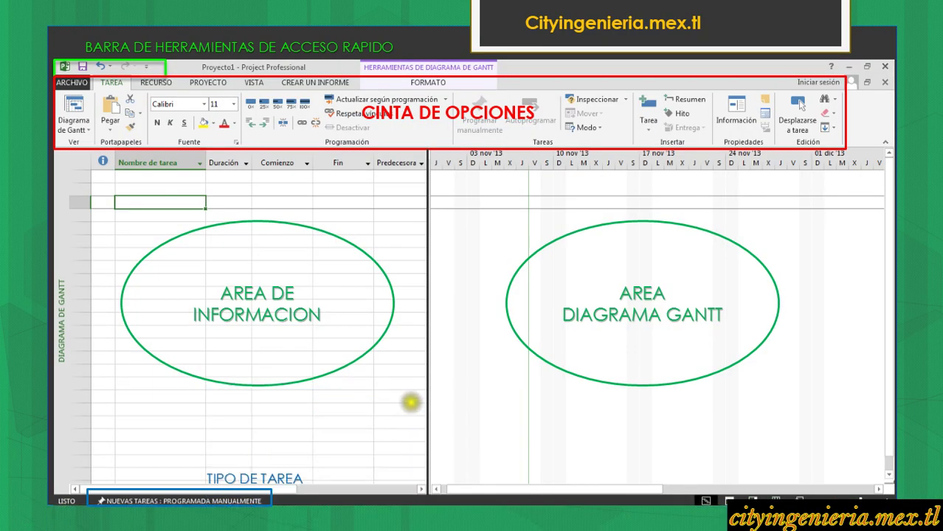
pyautogui.press('Right')
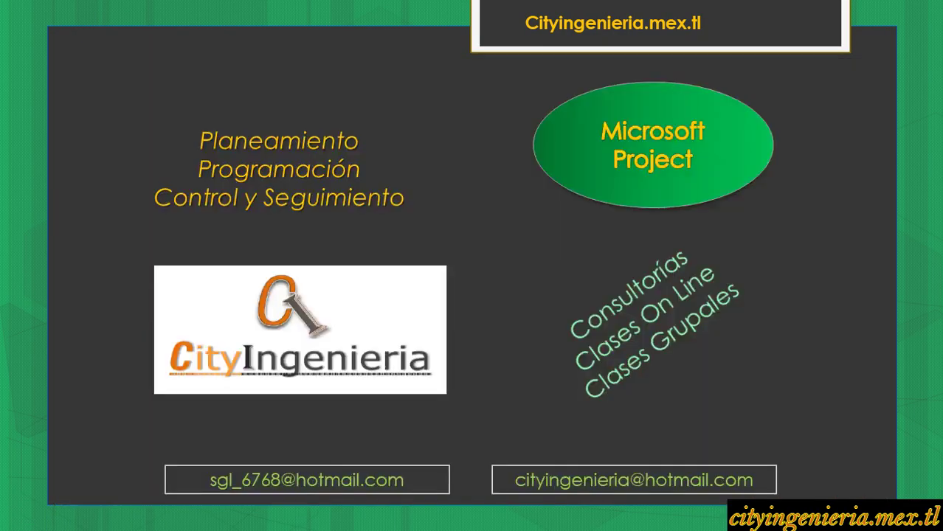
pyautogui.press('super')
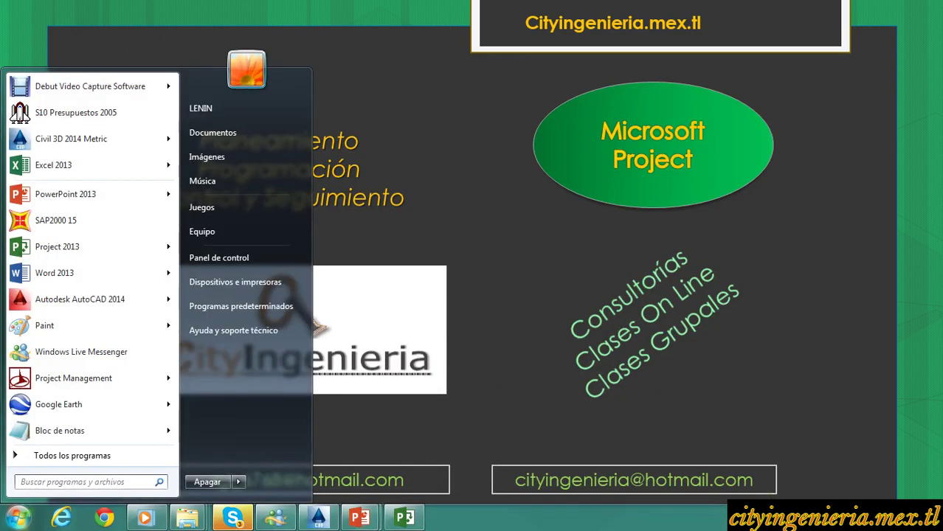